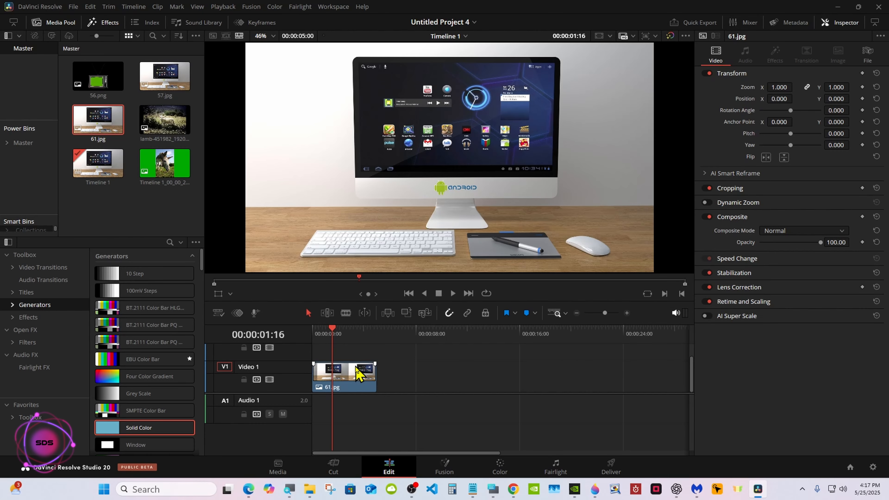
Open the clip in the Fusion page and spread the MediaIn1 and MediaOut1 nodes apart
click(445, 467)
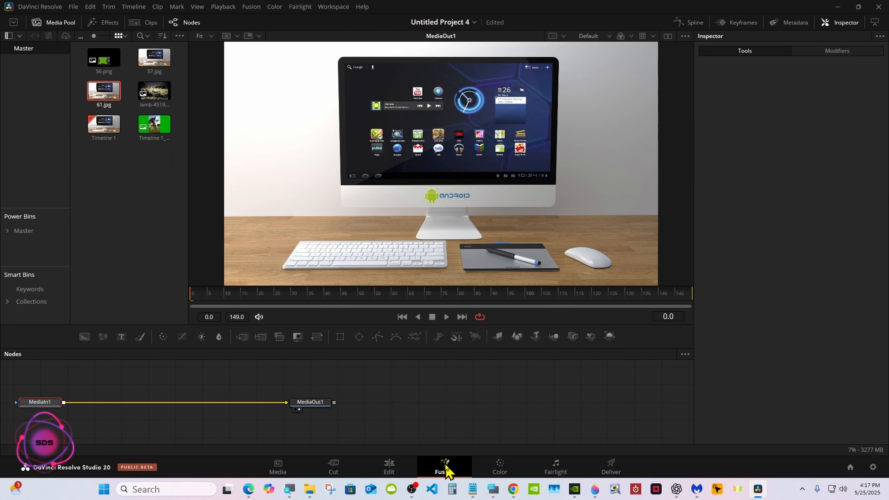
drag(412, 353, 411, 291)
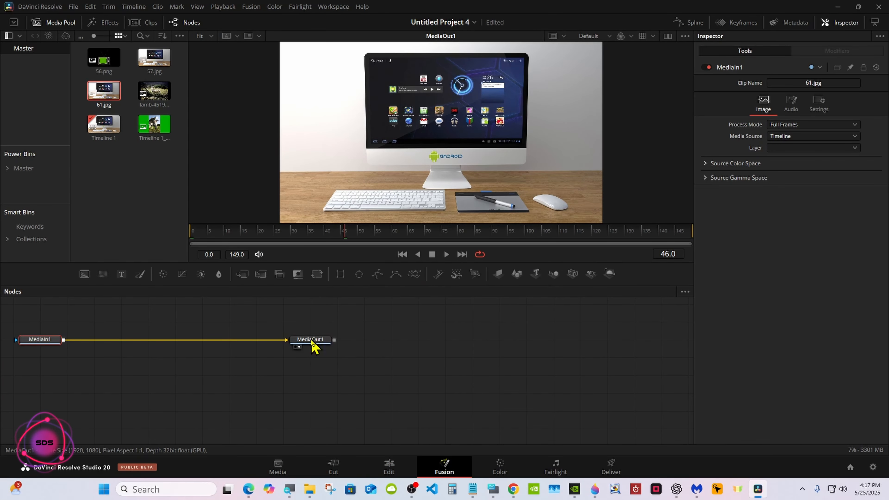
drag(311, 340, 554, 358)
drag(65, 341, 259, 358)
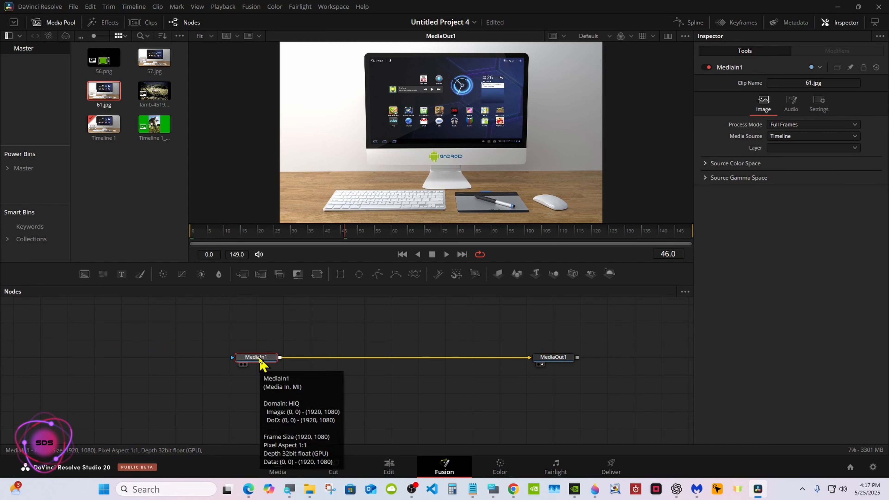
Insert a Merge node between MediaIn1 and MediaOut1 and move it toward the middle of the connection
click(242, 275)
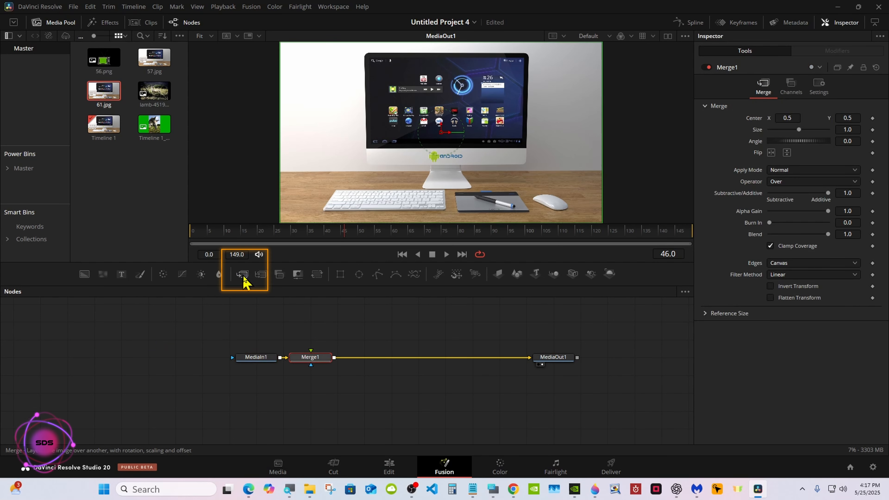
drag(301, 357, 363, 361)
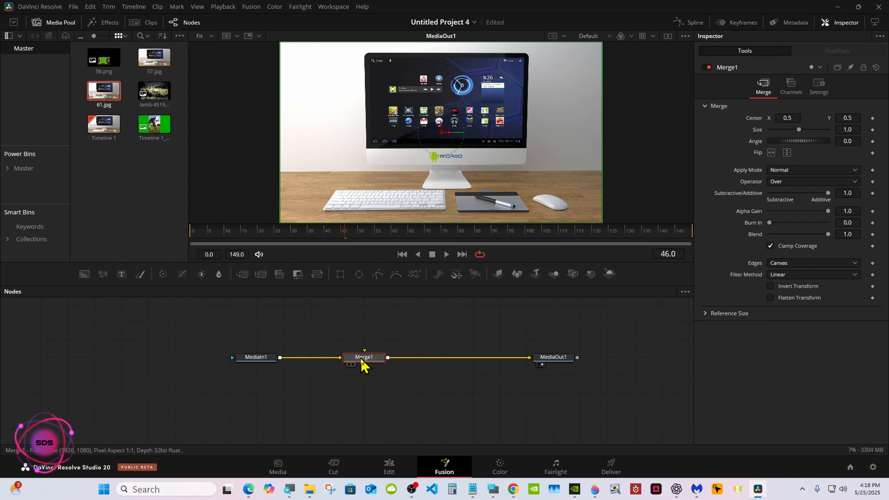
Add a Polygon mask to MediaIn1 and enable its Invert option
click(266, 359)
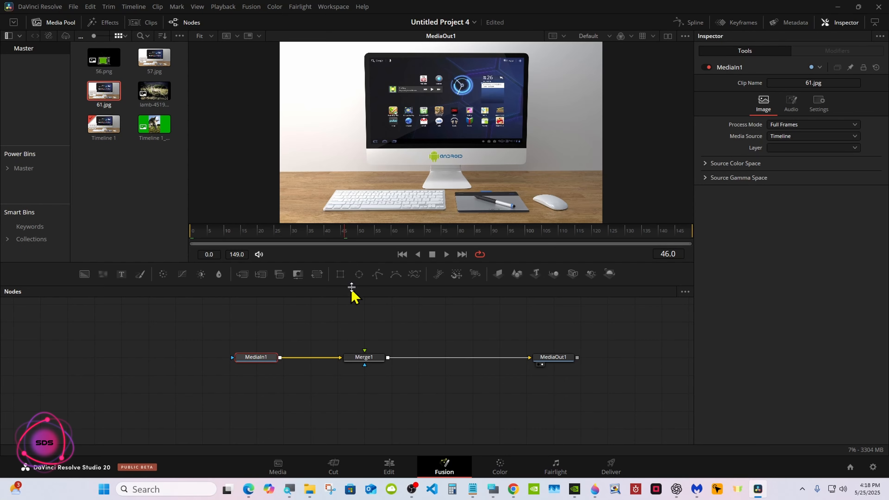
click(378, 275)
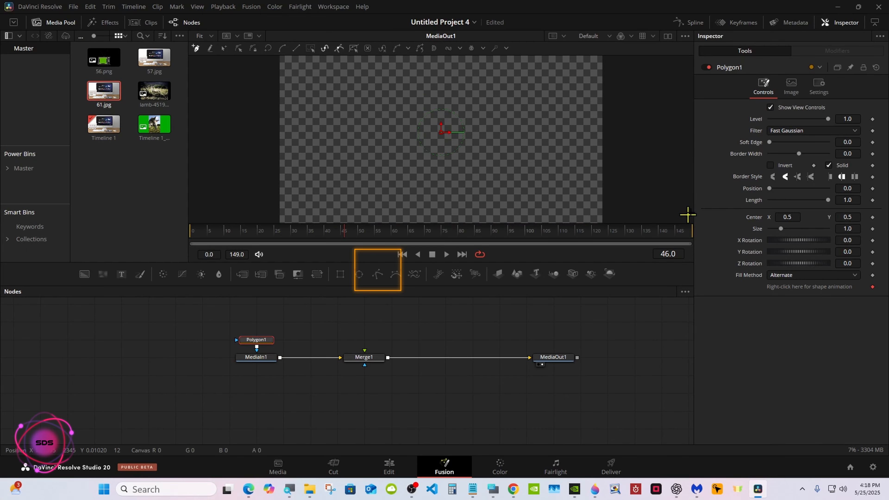
click(770, 165)
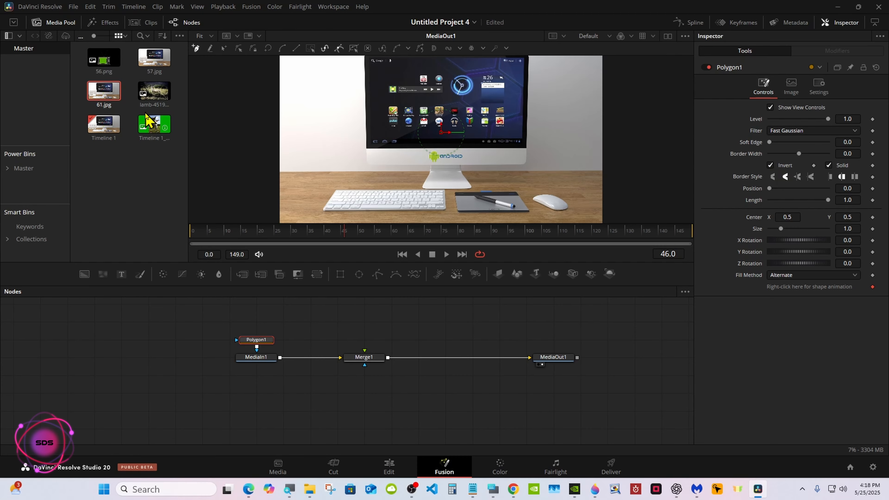
Add the Timeline 1 green-screen clip to the node graph and view it in a second viewer
drag(147, 119, 364, 322)
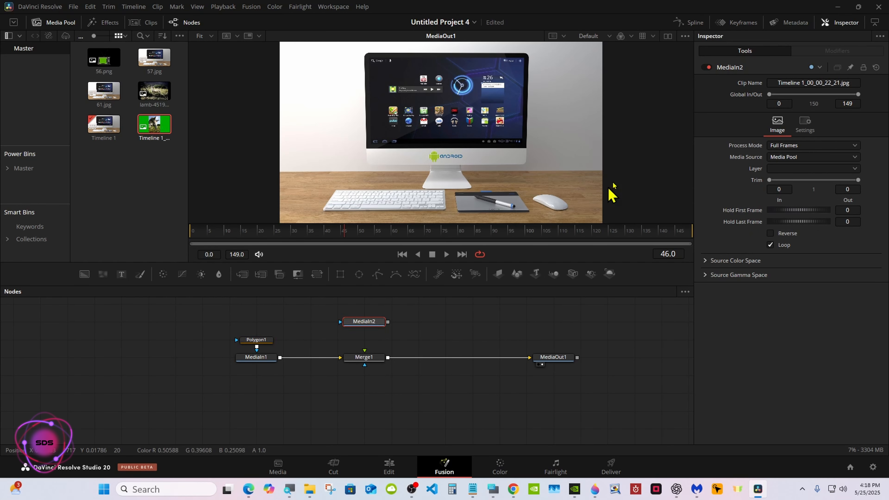
click(667, 36)
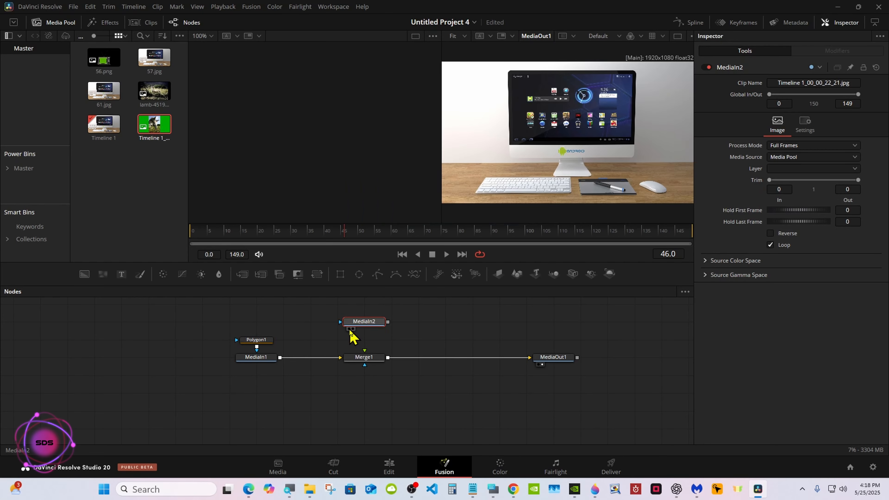
click(348, 329)
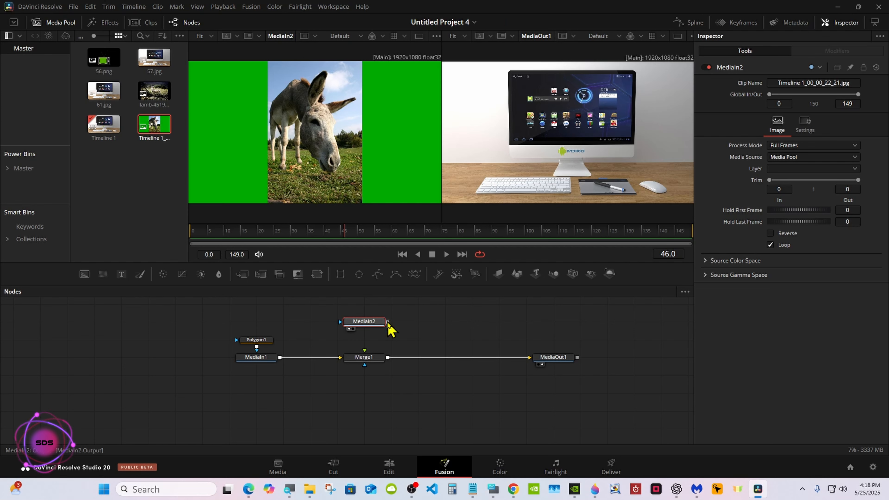
Connect MediaIn2 to Merge1's foreground input and swap Merge1's inputs
drag(387, 322, 366, 357)
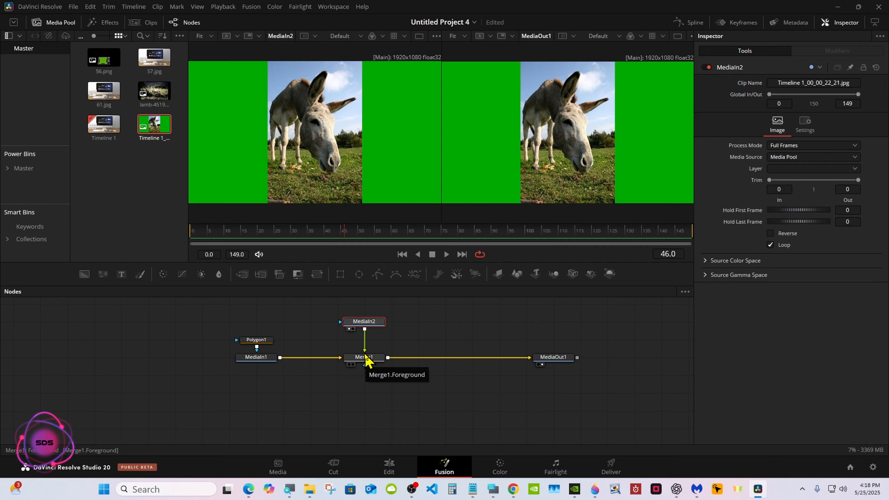
right_click(366, 358)
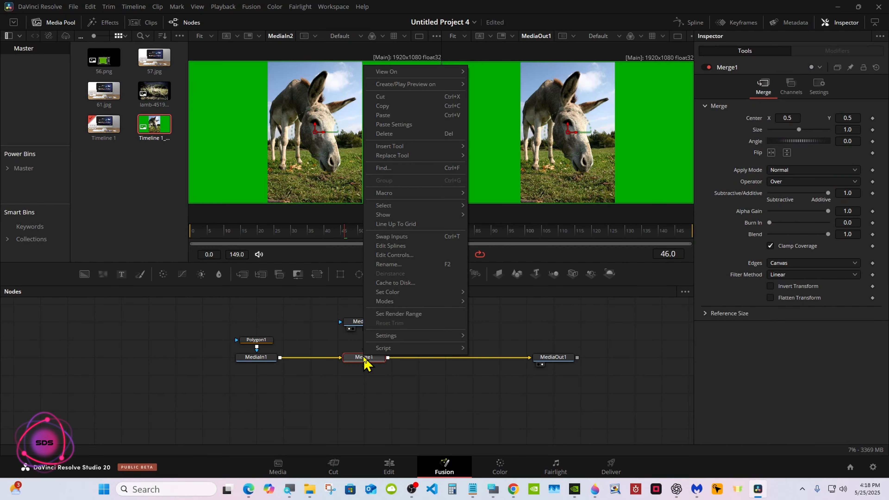
click(388, 241)
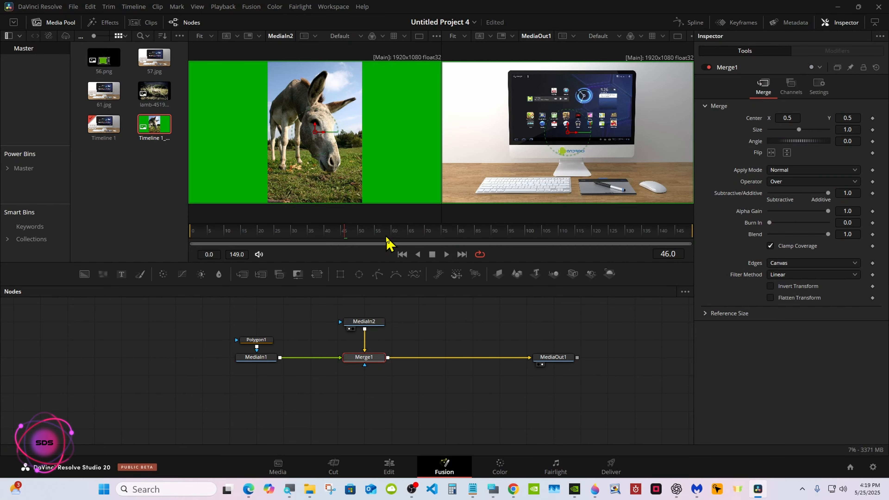
Move MediaIn2 up and insert a Transform node between MediaIn2 and Merge1
drag(363, 332, 362, 315)
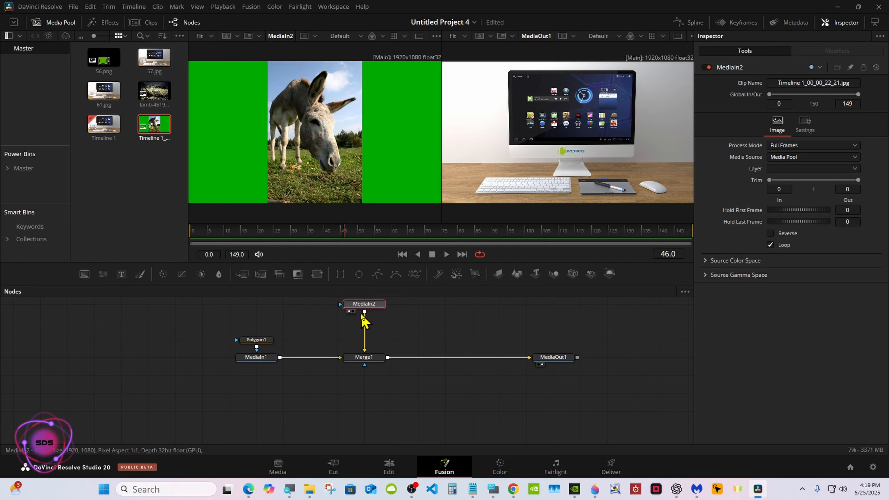
click(317, 275)
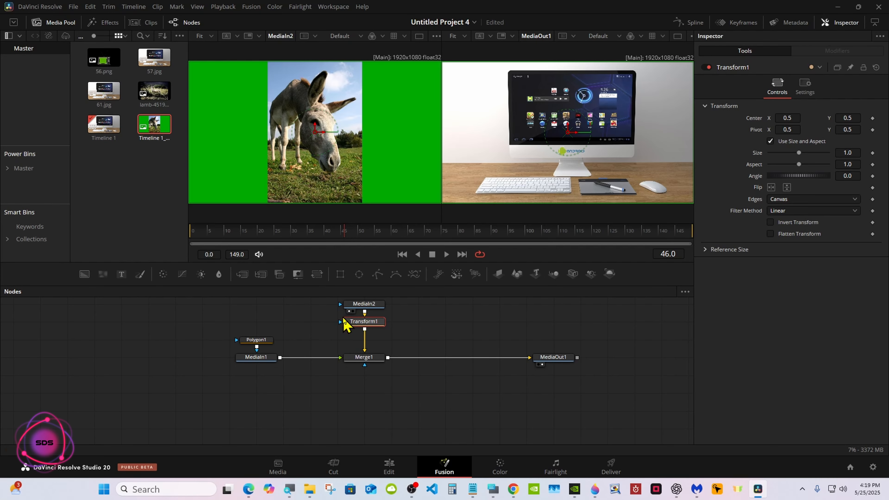
Select and reposition the Polygon1 node and the rest of the node graph
mouse_move(266, 340)
mouse_down()
mouse_move(266, 322)
mouse_move(354, 322)
mouse_move(373, 366)
mouse_up()
drag(193, 302, 390, 365)
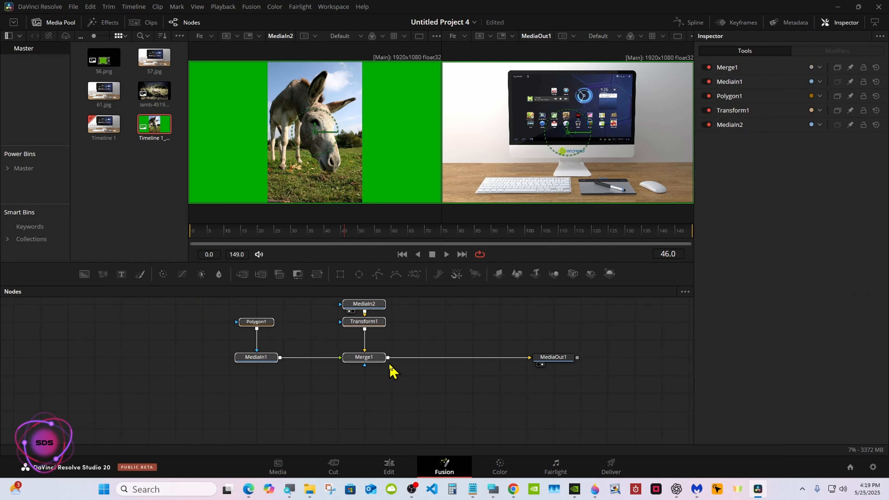
click(354, 306)
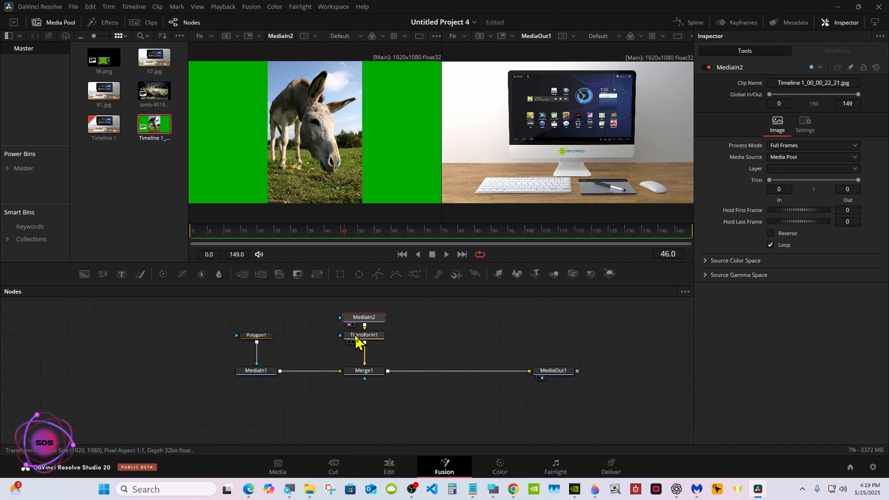
View Merge1's output in a single, enlarged viewer
click(365, 372)
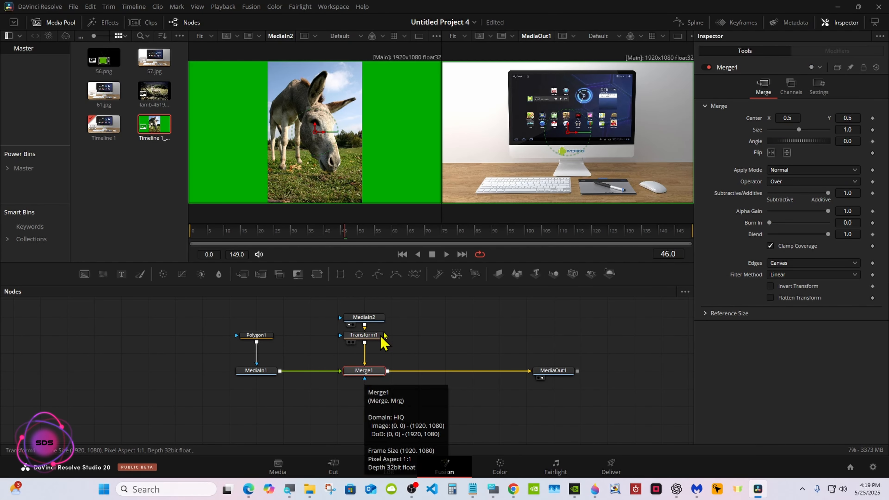
click(678, 36)
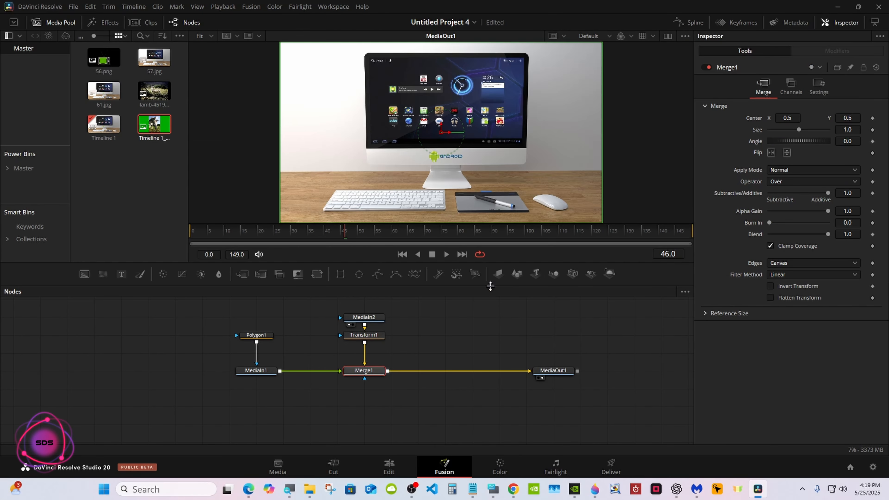
drag(491, 287, 491, 358)
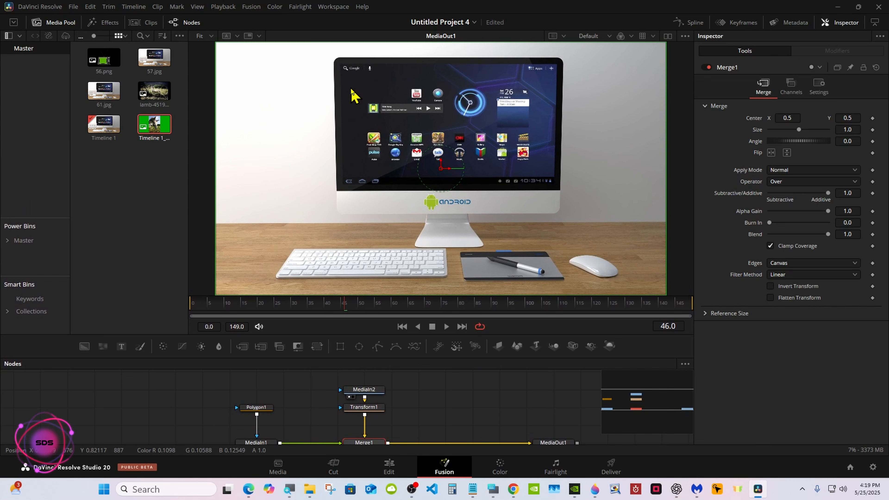
Start drawing Polygon1's mask with points along the monitor screen's top edge and down its right edge
click(260, 409)
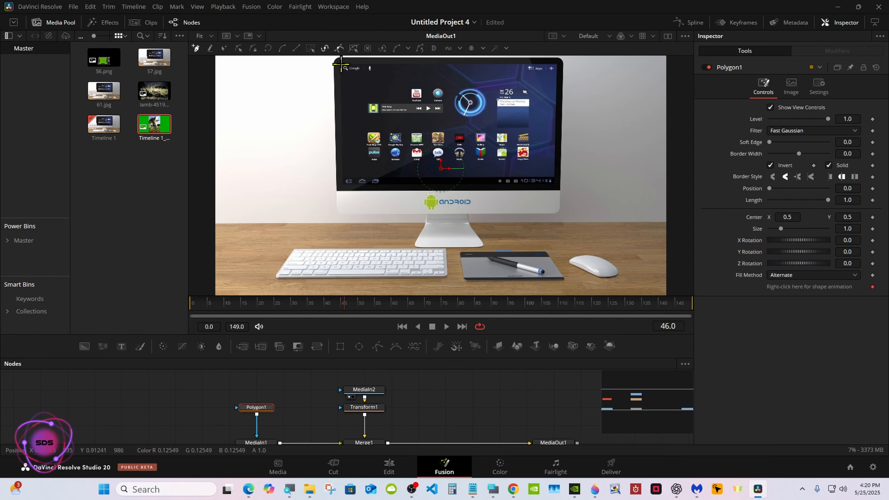
drag(340, 64, 385, 64)
click(556, 64)
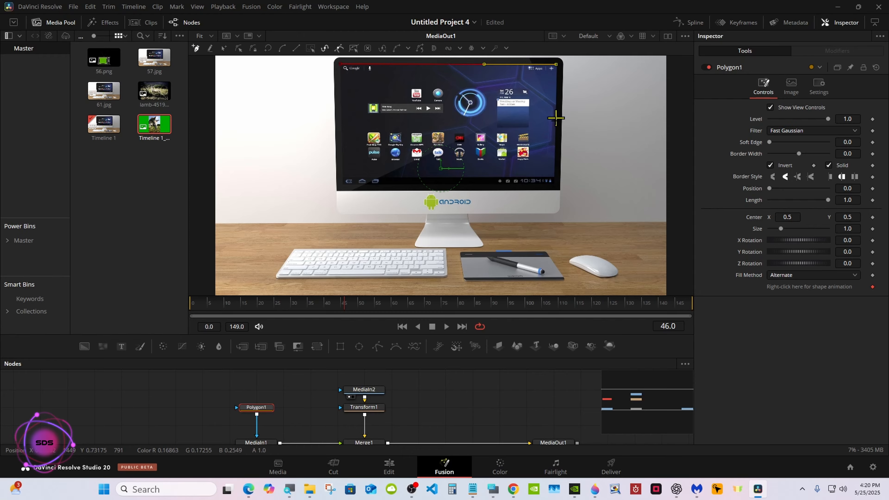
click(555, 178)
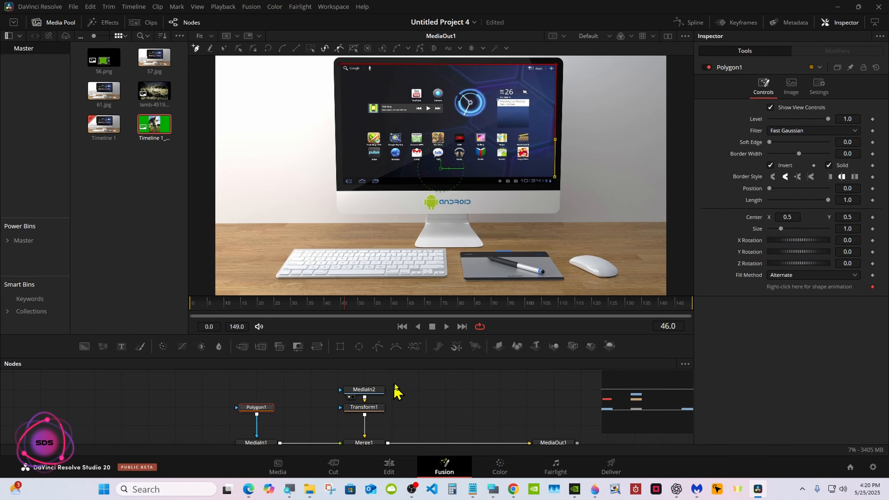
Swap Merge1's inputs to show the donkey clip in the viewer
click(639, 407)
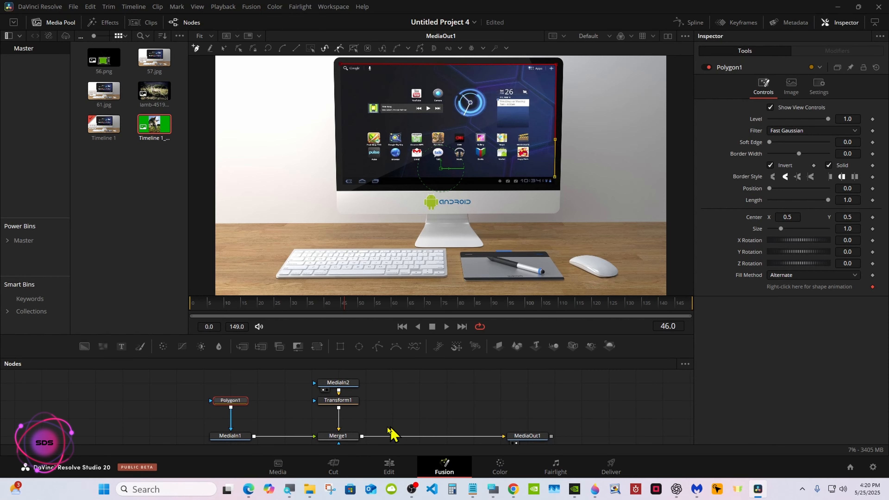
click(343, 438)
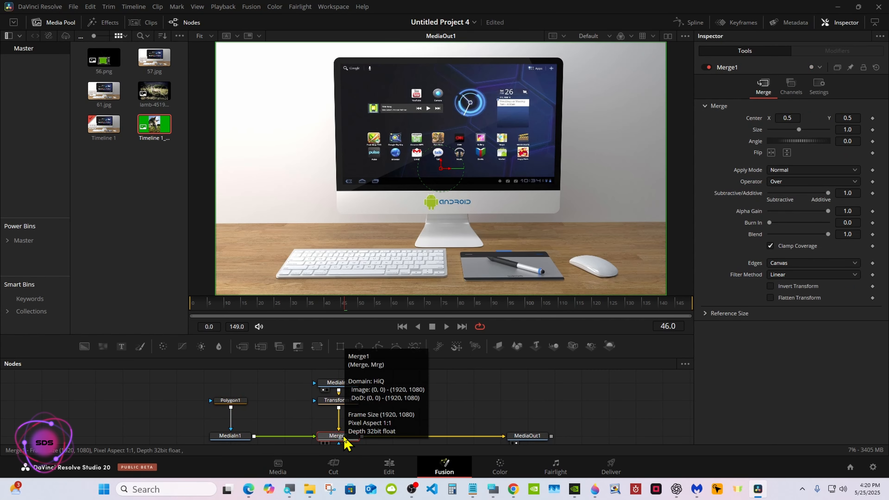
right_click(344, 440)
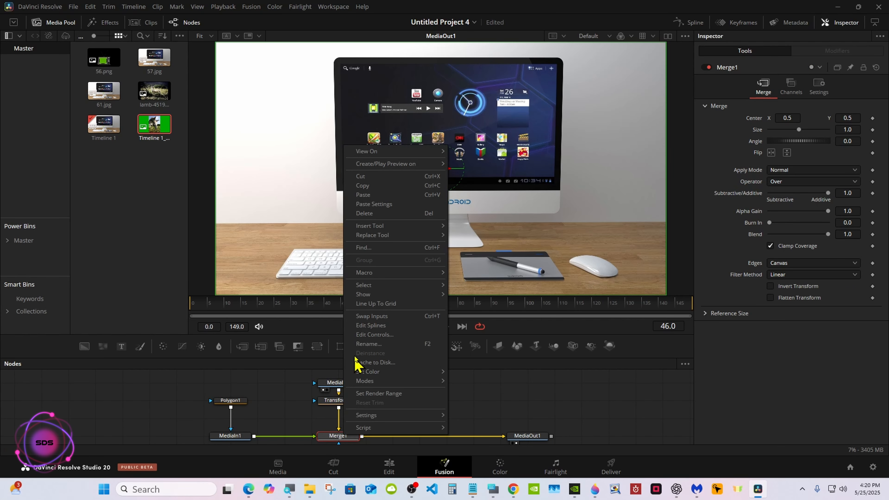
click(366, 317)
Continue Polygon1's mask with points tracing around the donkey's head and muzzle
click(227, 402)
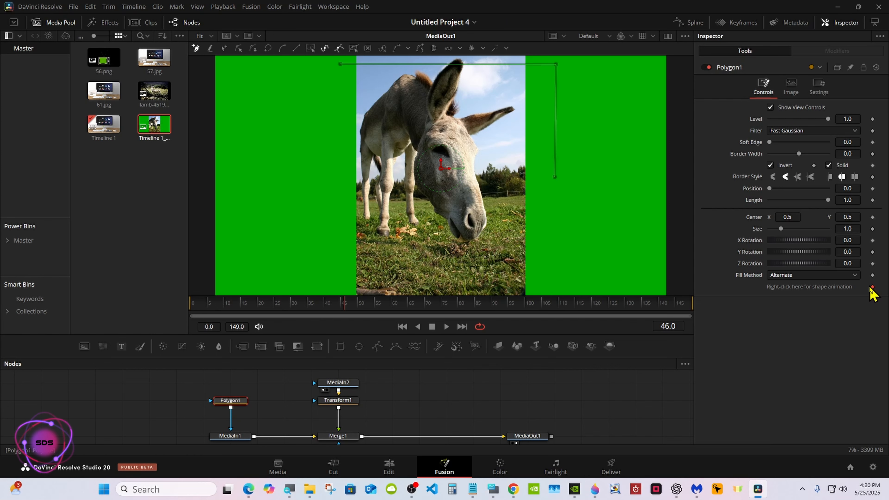
click(476, 177)
click(481, 192)
click(485, 209)
click(486, 223)
click(483, 231)
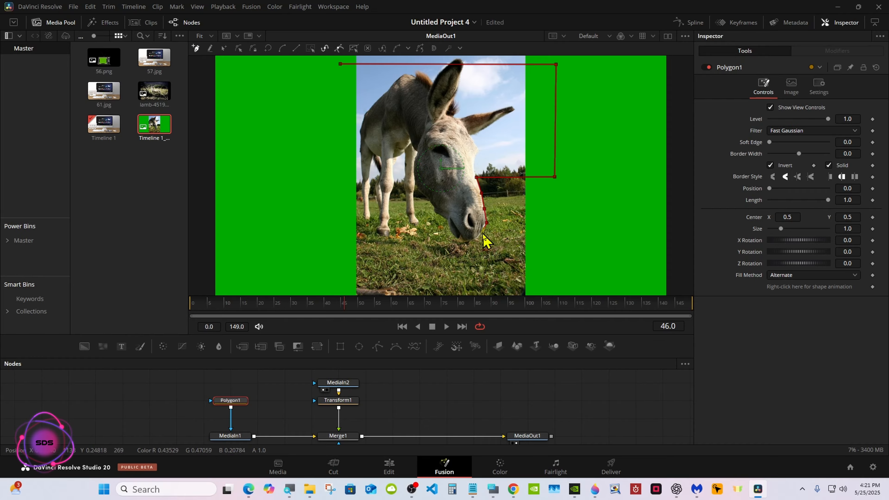
click(473, 239)
click(453, 235)
click(448, 229)
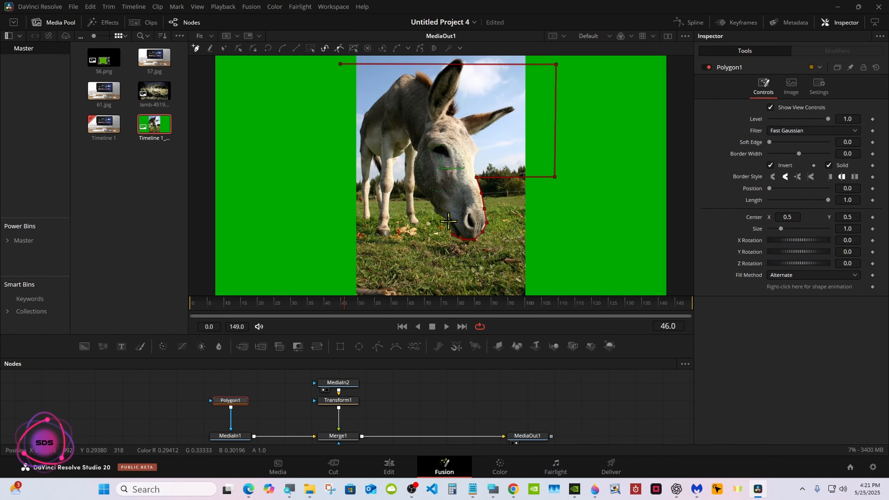
click(447, 220)
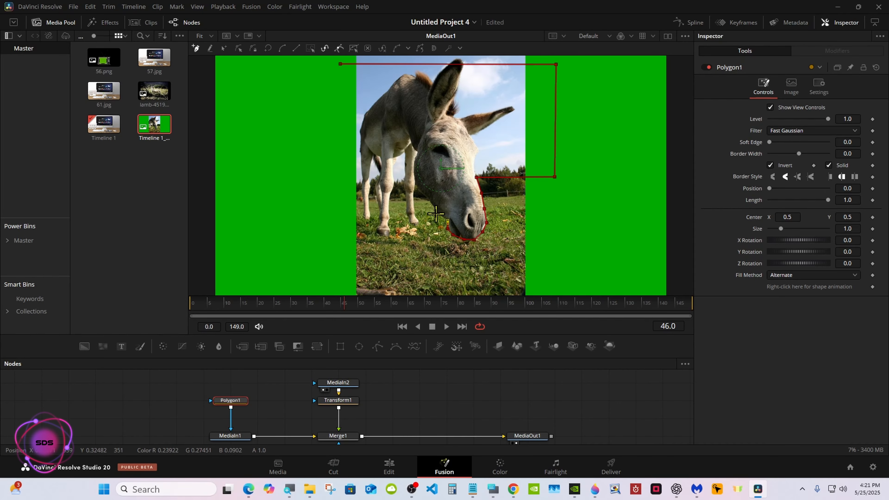
click(415, 177)
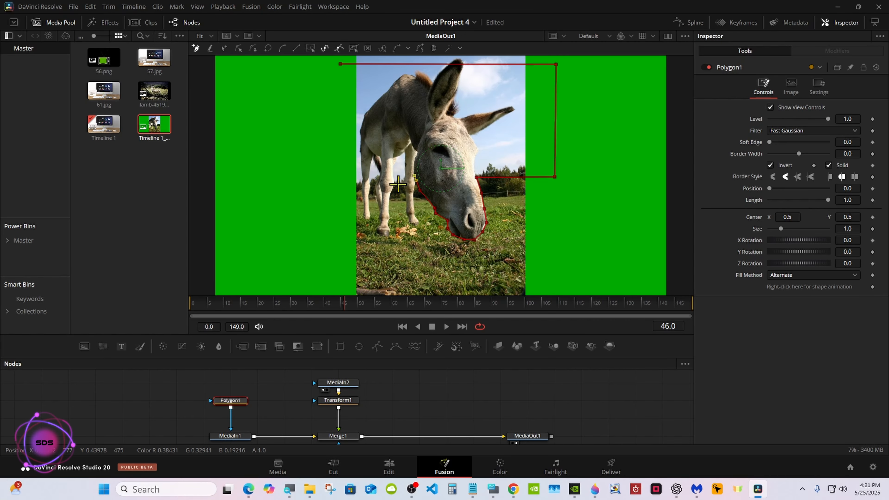
Swap Merge1's inputs back and select Polygon1 to view the mask over the monitor
right_click(340, 436)
right_click(336, 423)
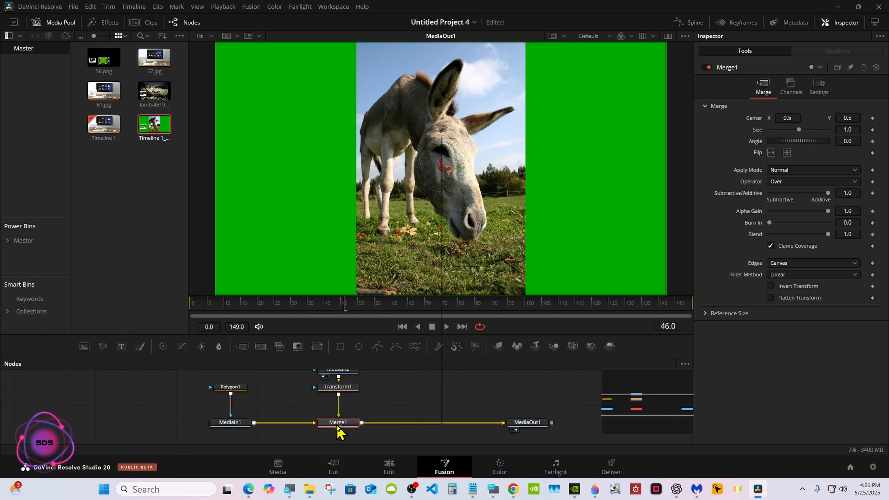
click(358, 305)
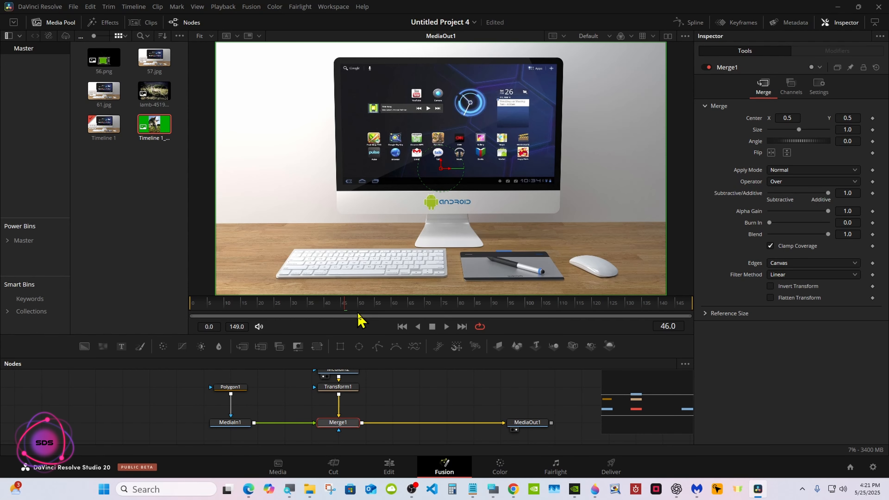
click(237, 388)
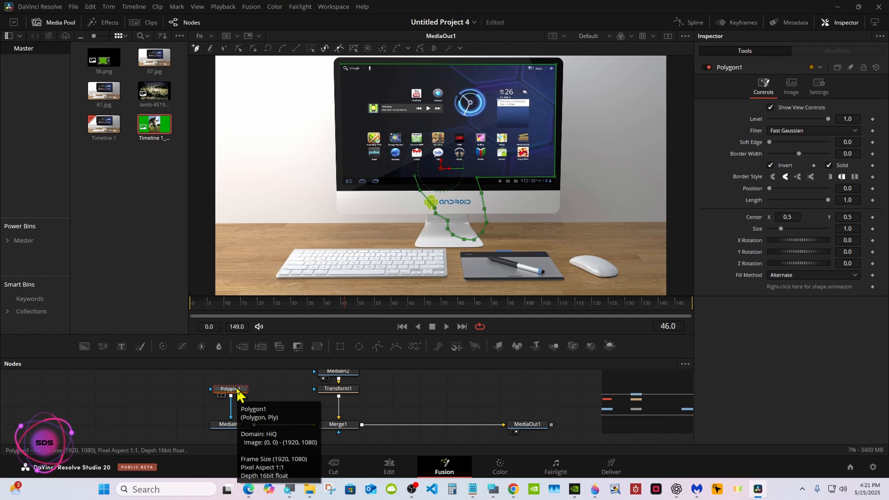
Close Polygon1's mask with points along the screen's bottom edge to the bottom-left corner and back up to the starting top-left point
click(414, 175)
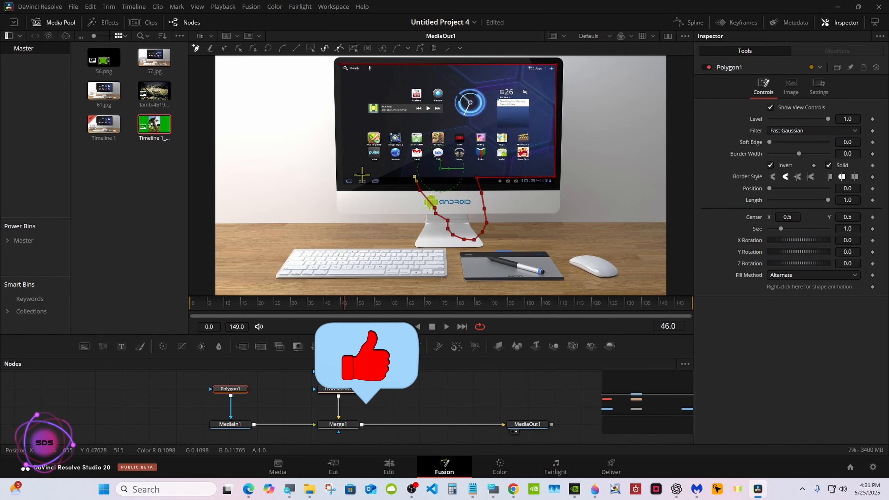
click(342, 176)
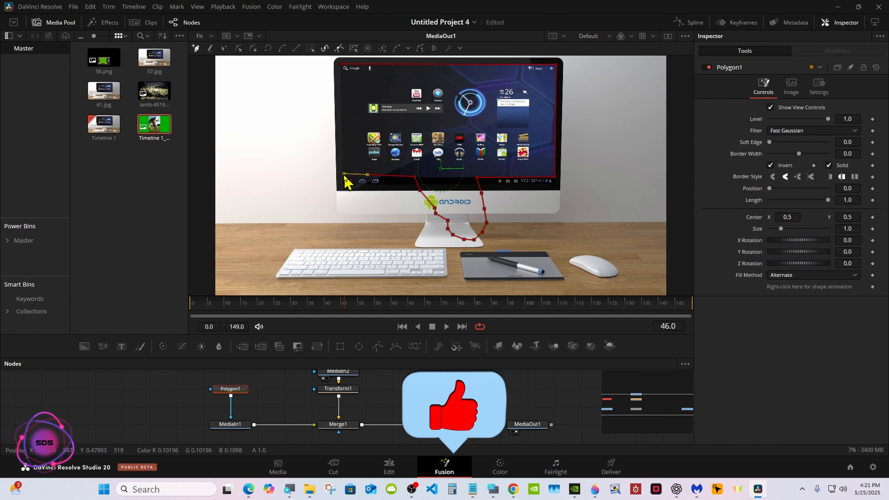
click(414, 177)
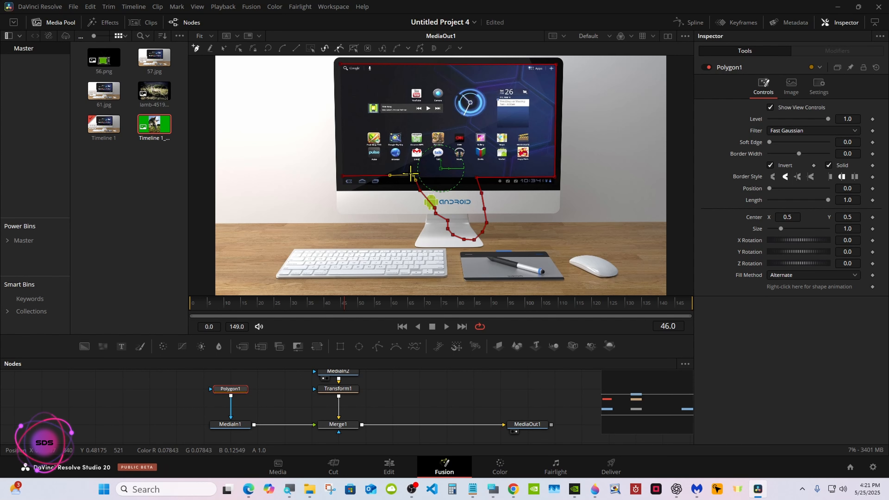
click(343, 176)
click(340, 64)
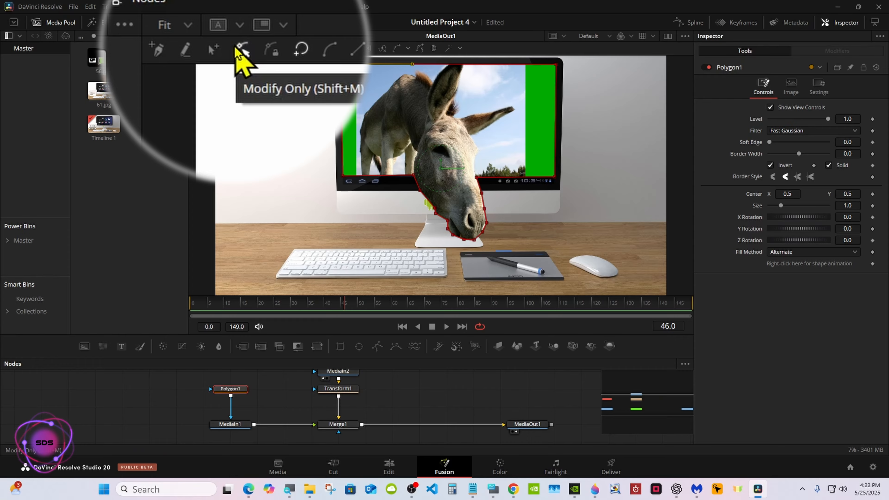
Scale the donkey clip's Transform1 to a size of 1.315 and shift its Center X to 0.511
click(331, 392)
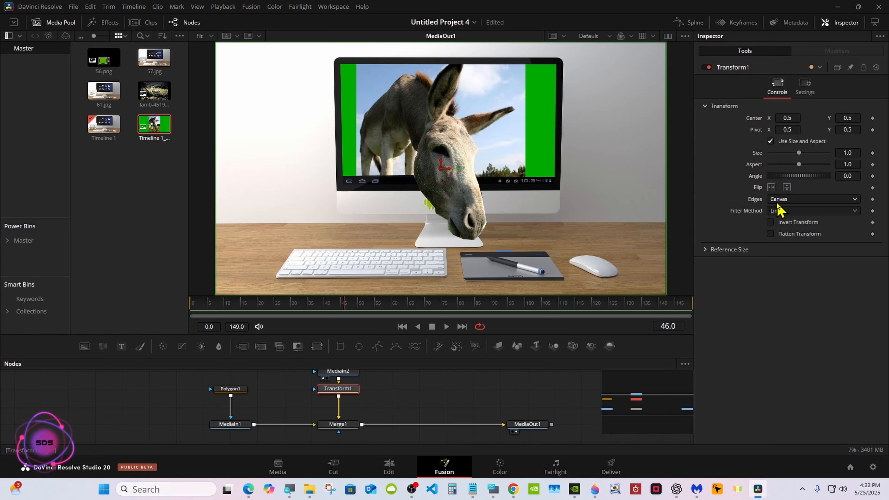
drag(799, 153, 802, 150)
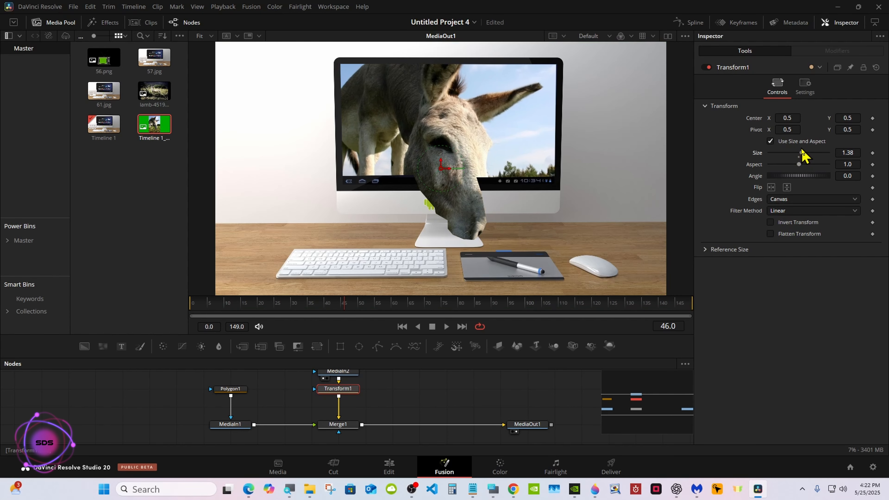
click(846, 152)
text(1.3377)
key(Return)
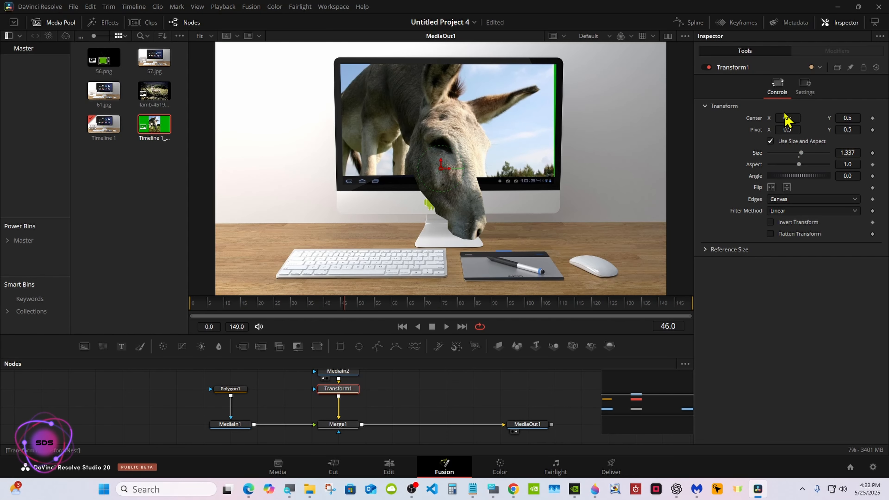
drag(848, 151, 840, 151)
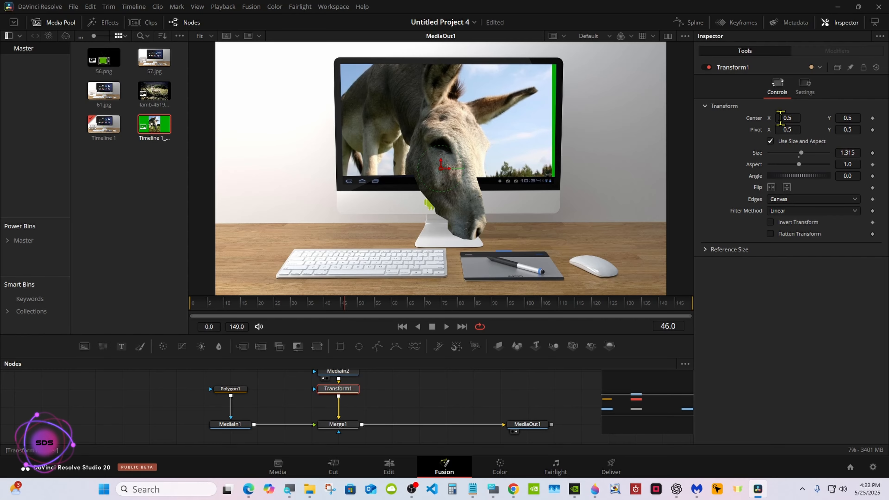
drag(781, 118, 785, 118)
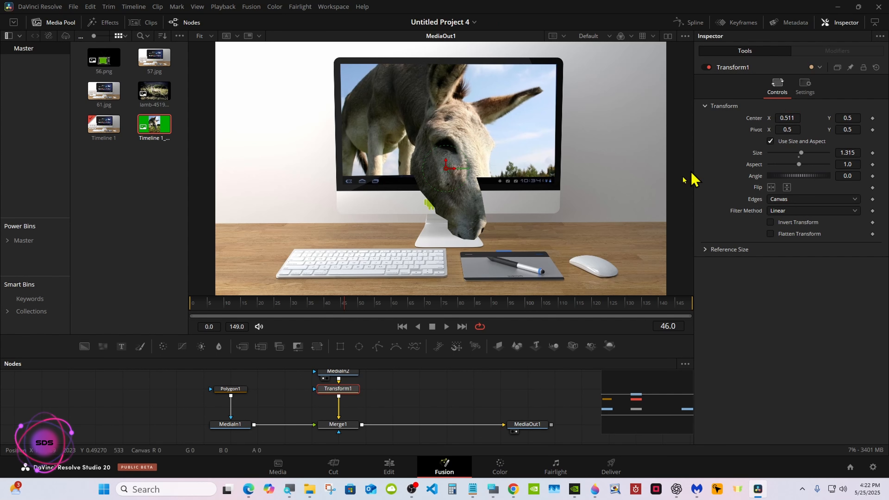
Drag Polygon1's mask points to follow the donkey's head and muzzle more closely
click(226, 391)
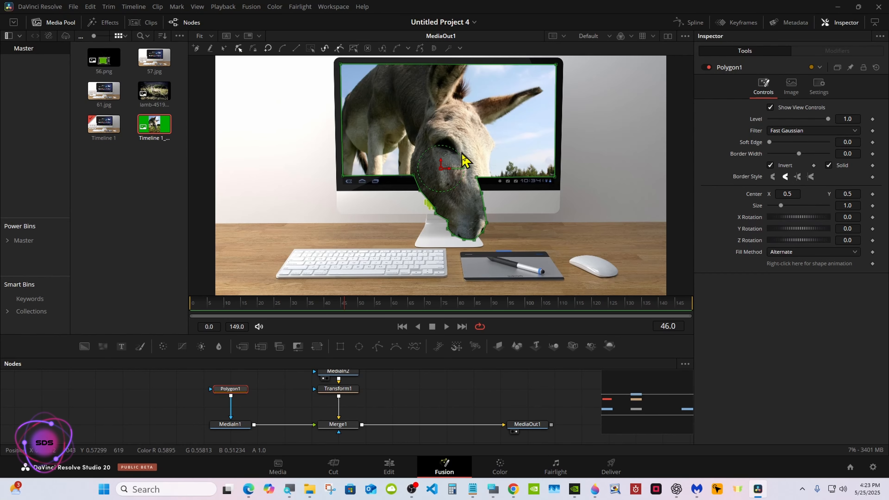
drag(510, 231, 471, 175)
drag(477, 178, 494, 178)
click(504, 186)
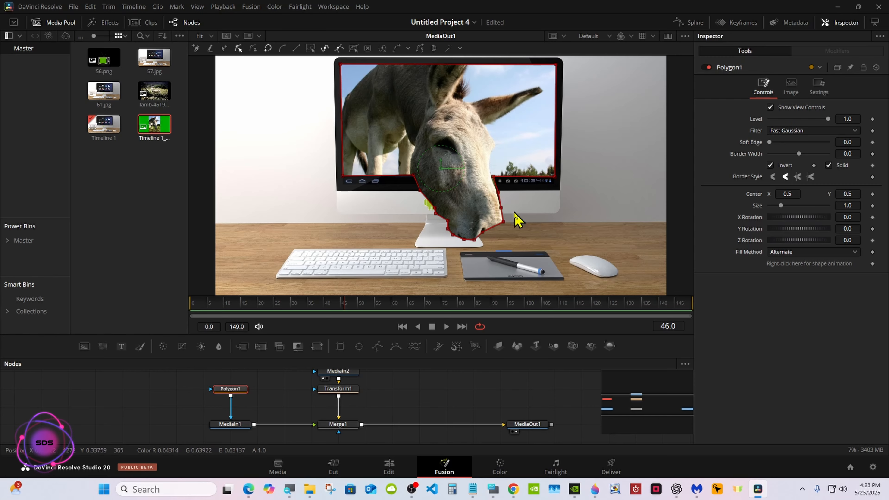
drag(516, 229, 466, 216)
drag(483, 232, 493, 240)
click(502, 208)
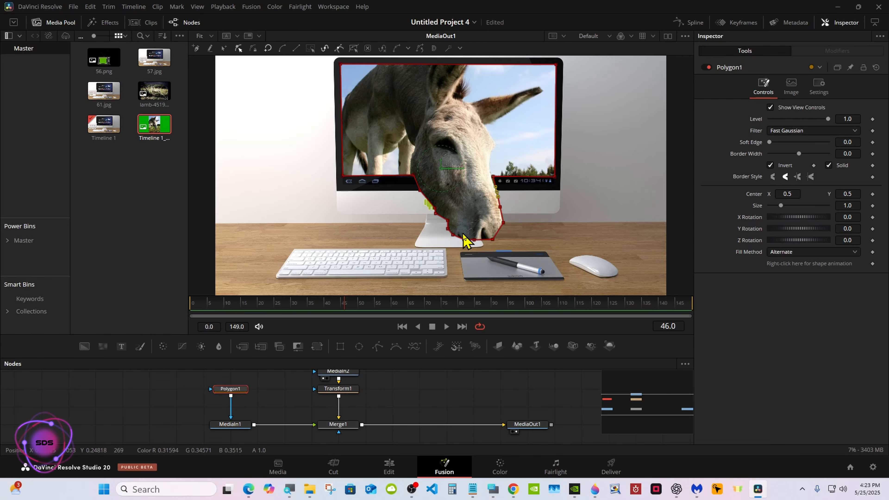
drag(463, 234, 466, 260)
click(531, 243)
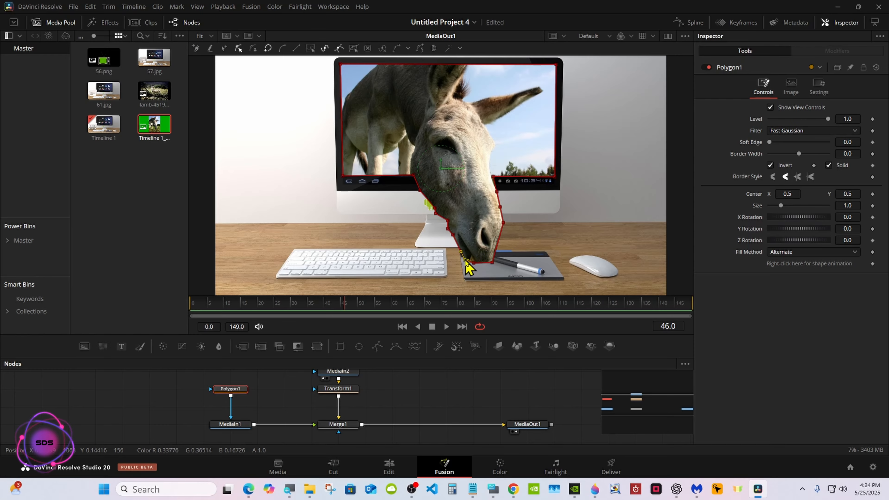
Select the mask points along the donkey's neck and nudge them left using the On-Screen Keyboard's arrow keys
drag(415, 176, 461, 250)
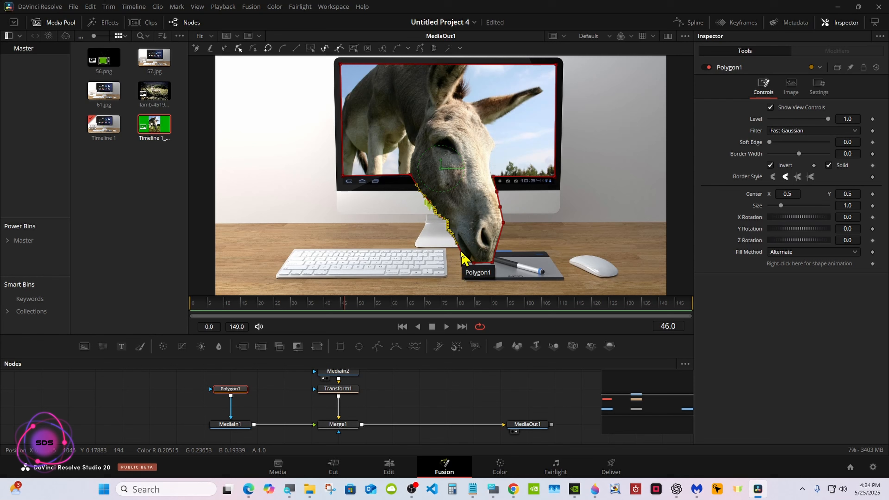
click(494, 490)
drag(397, 189, 452, 250)
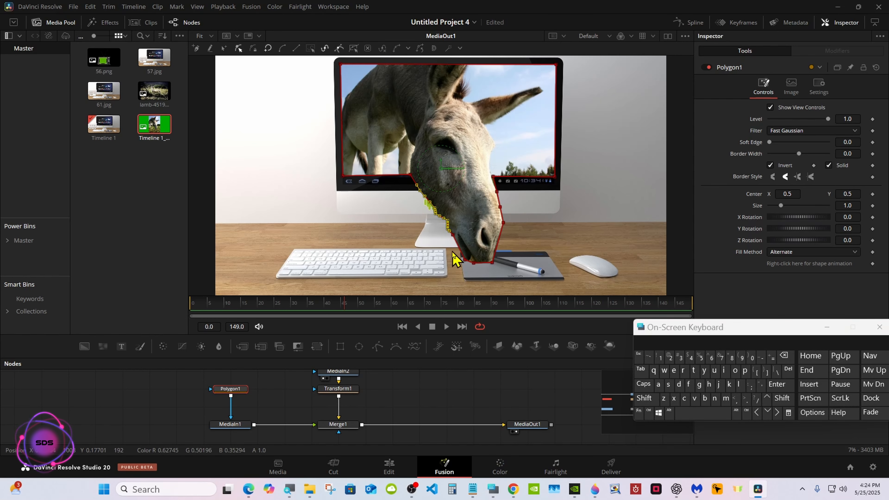
click(756, 413)
click(756, 413)
click(757, 412)
click(756, 414)
click(768, 414)
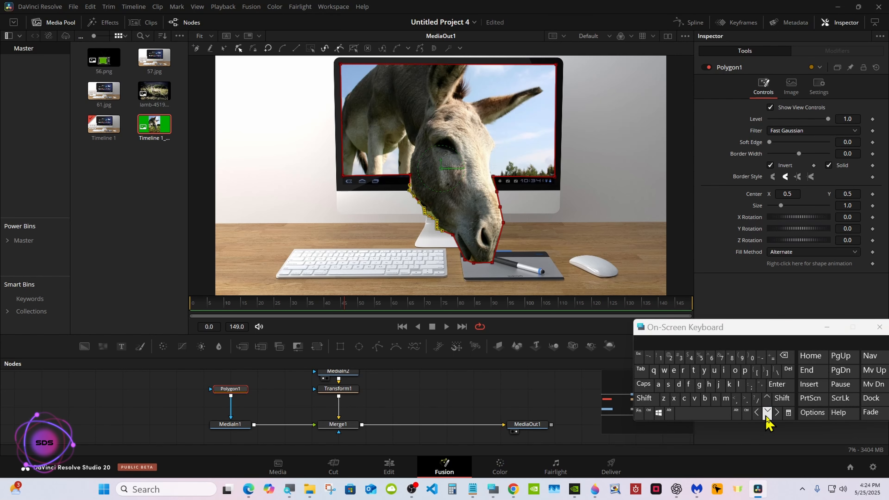
click(777, 414)
Set the selected mask points to Linear and adjust the points under the donkey's muzzle
click(462, 388)
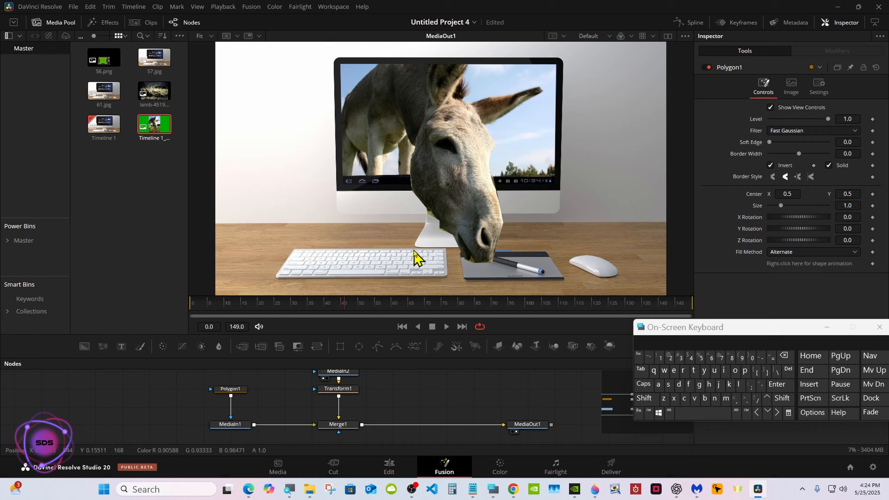
click(241, 390)
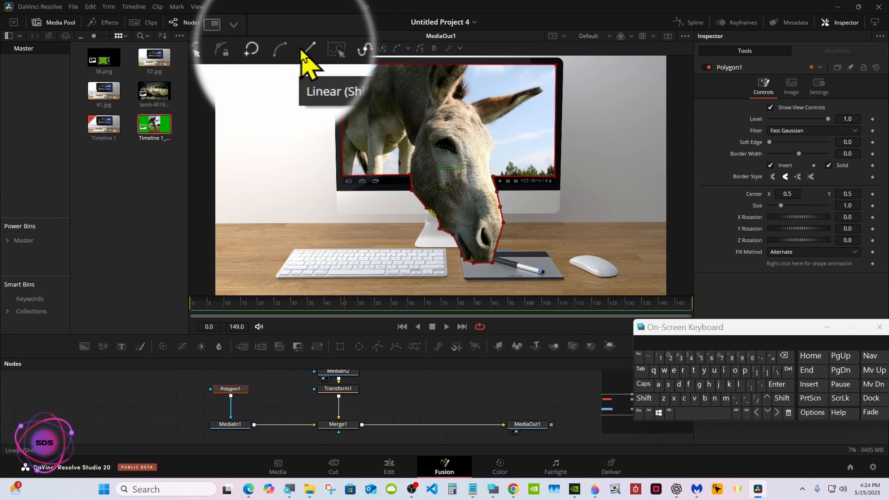
click(284, 53)
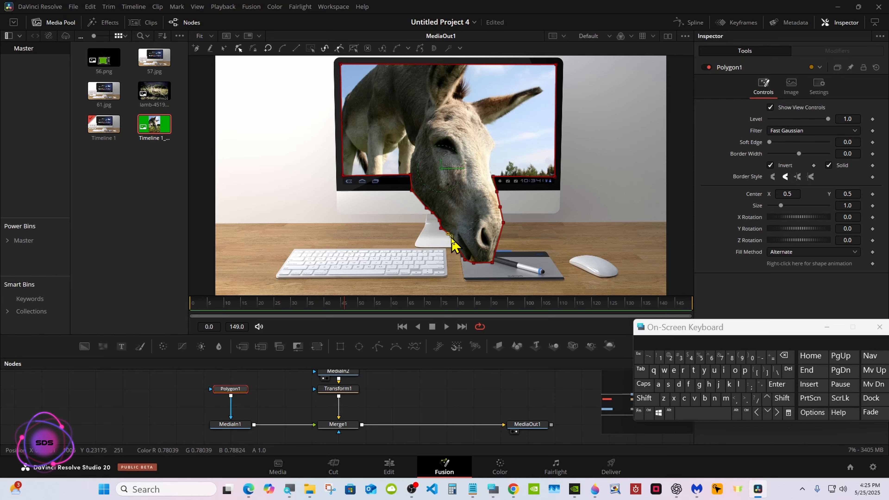
drag(466, 260, 464, 262)
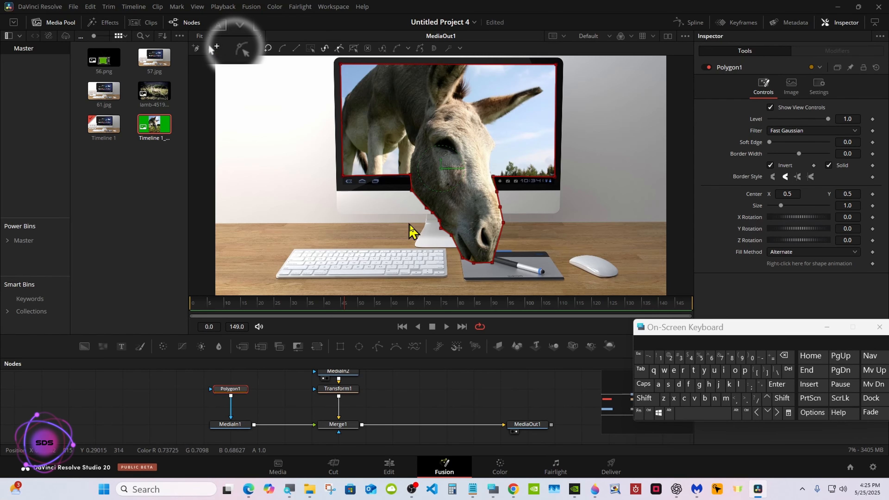
click(458, 248)
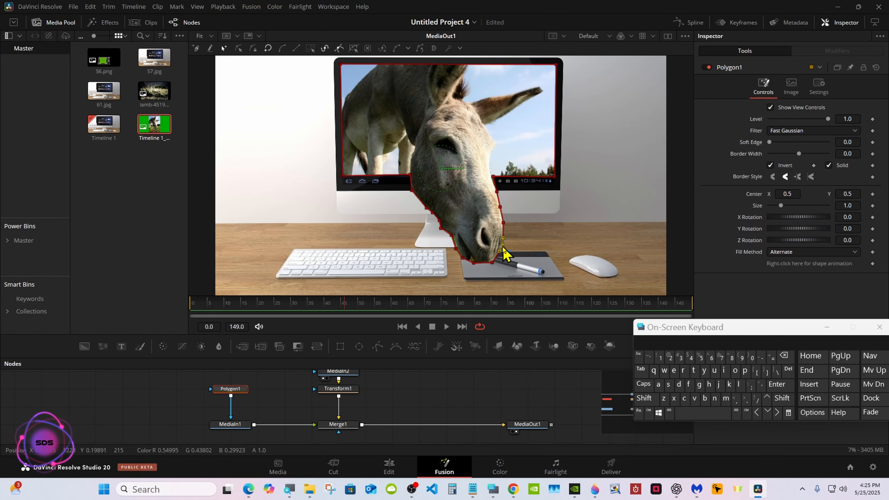
click(504, 232)
click(500, 255)
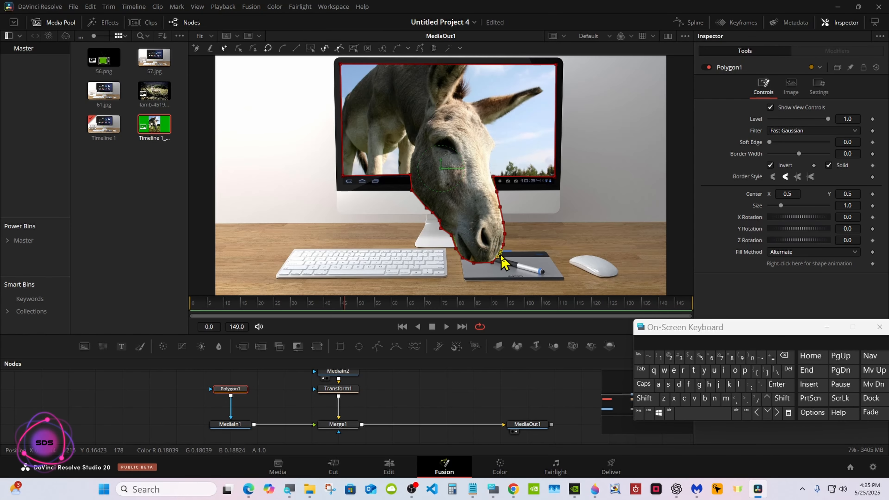
click(419, 393)
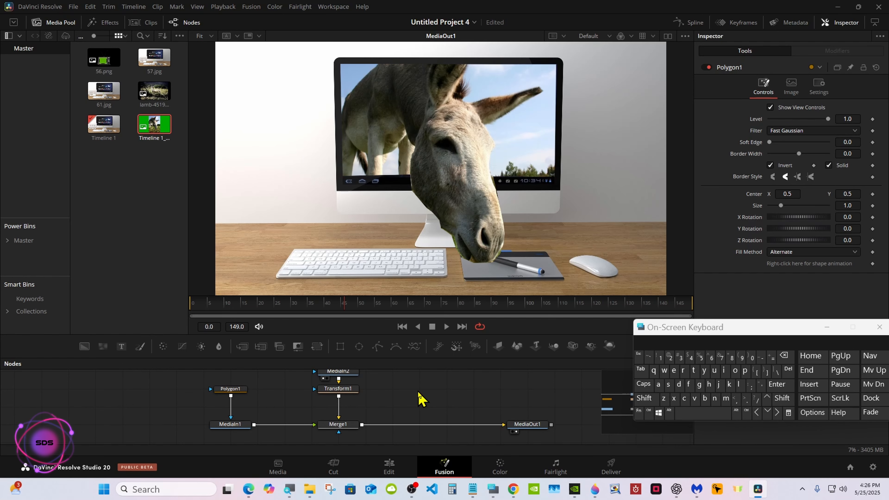
Toggle Polygon1's selection to compare the composite with and without the mask outline
click(241, 391)
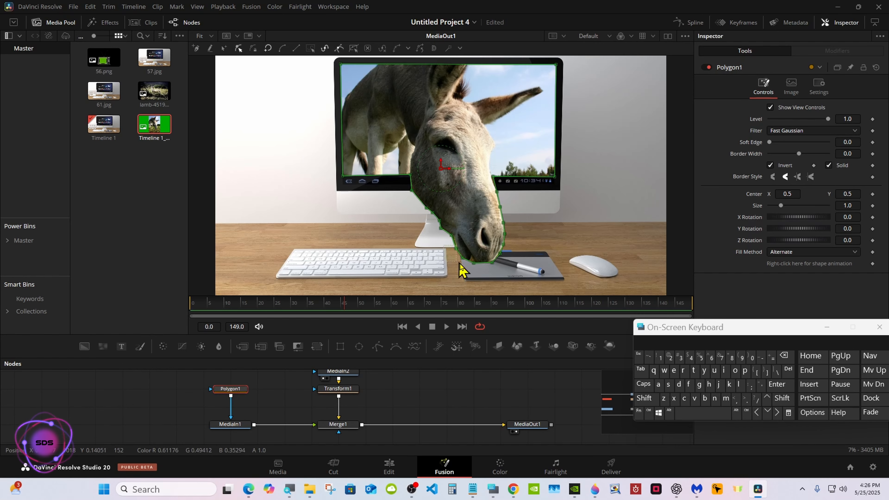
click(488, 382)
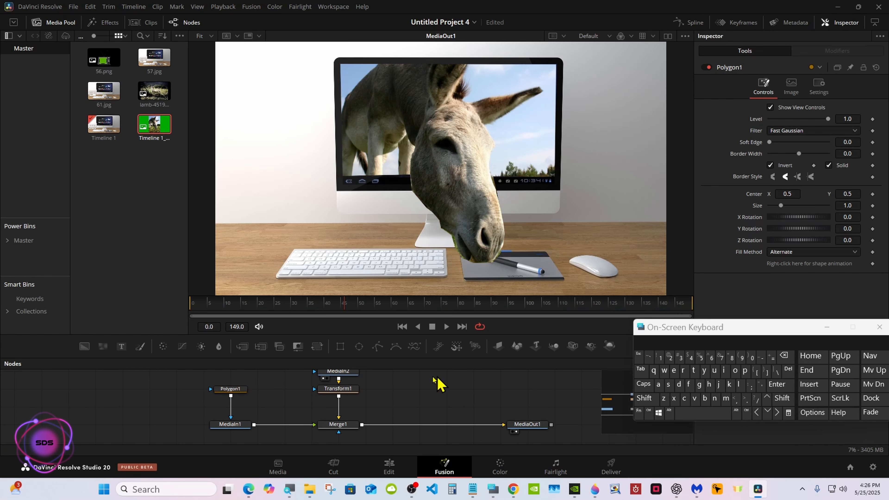
click(236, 394)
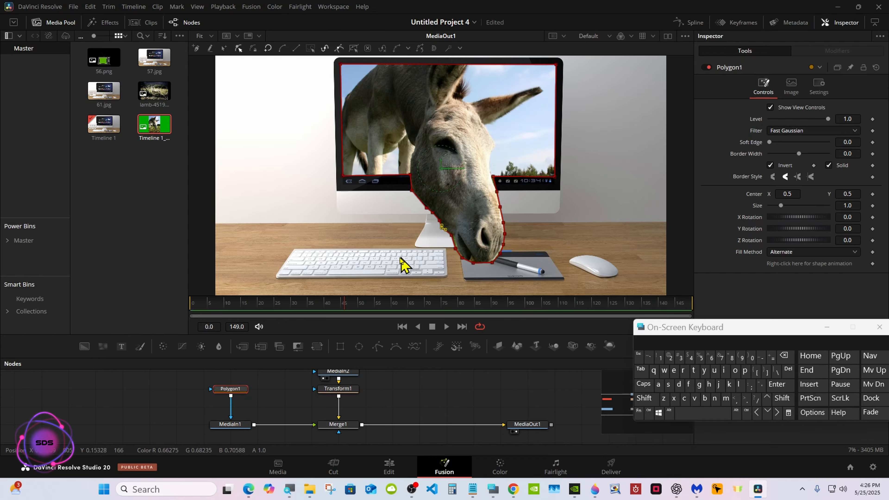
click(392, 396)
click(241, 390)
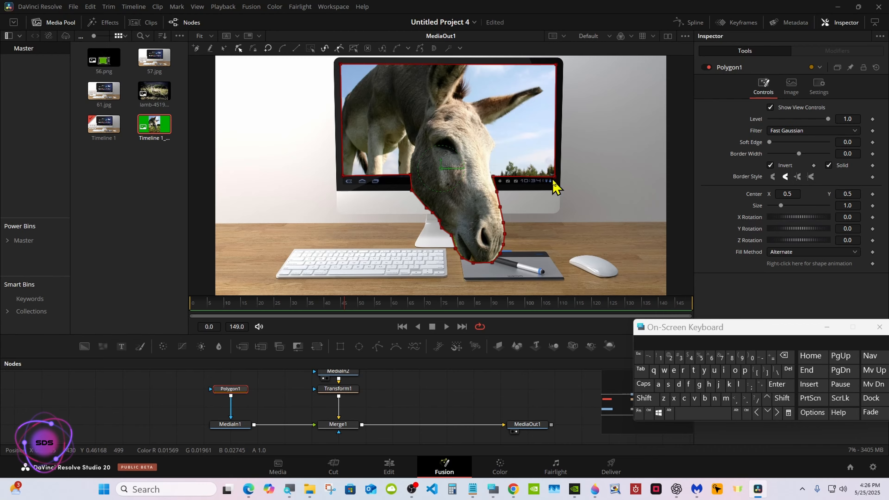
Fine-tune the mask's corner points at the monitor screen's top and bottom edges
drag(556, 65, 556, 63)
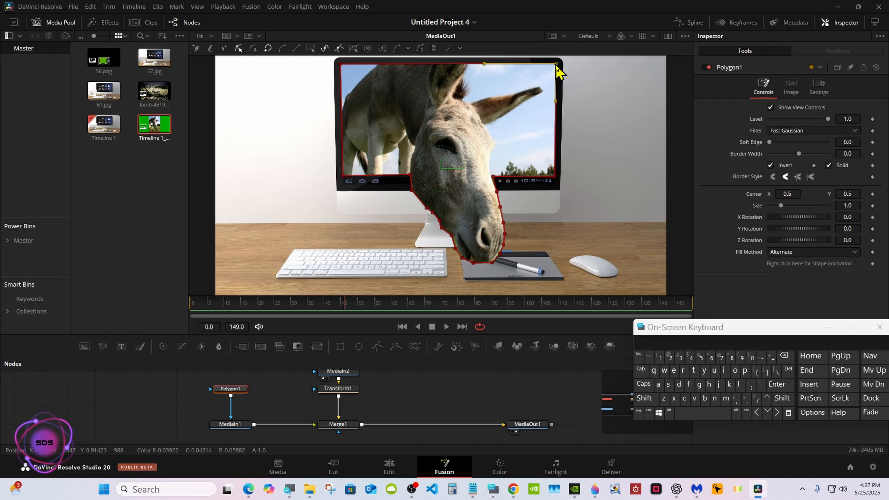
click(340, 64)
click(342, 176)
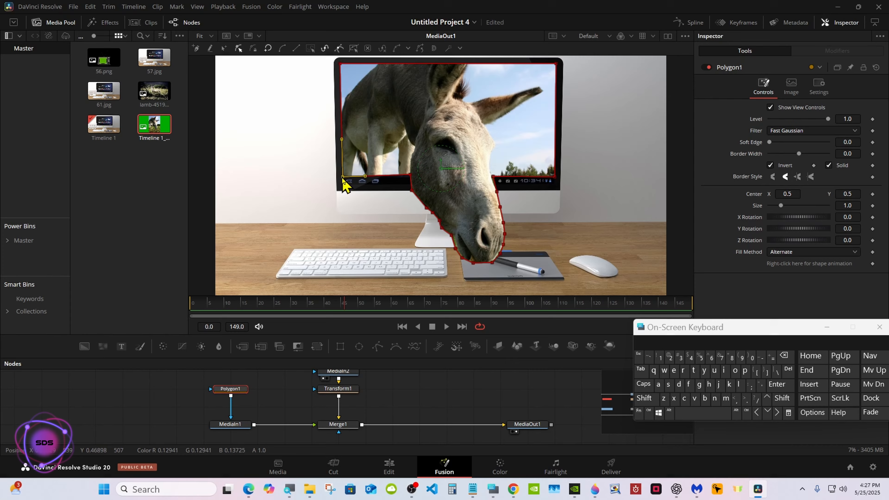
click(409, 174)
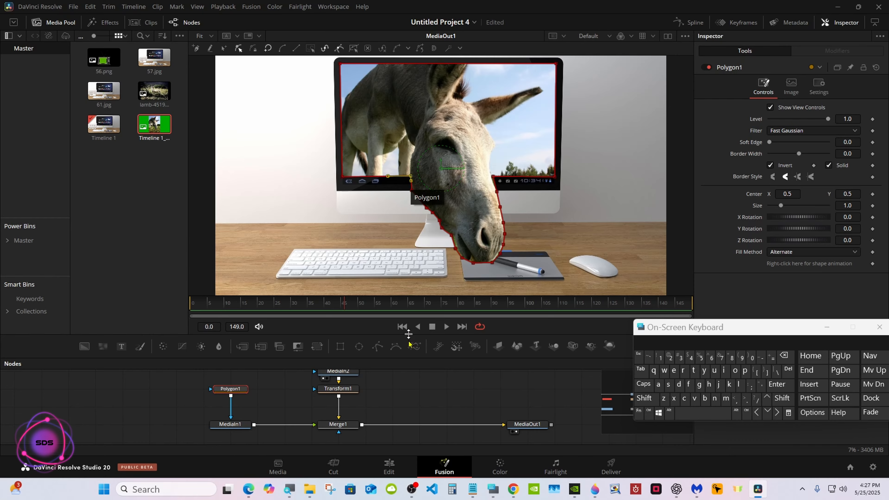
click(489, 229)
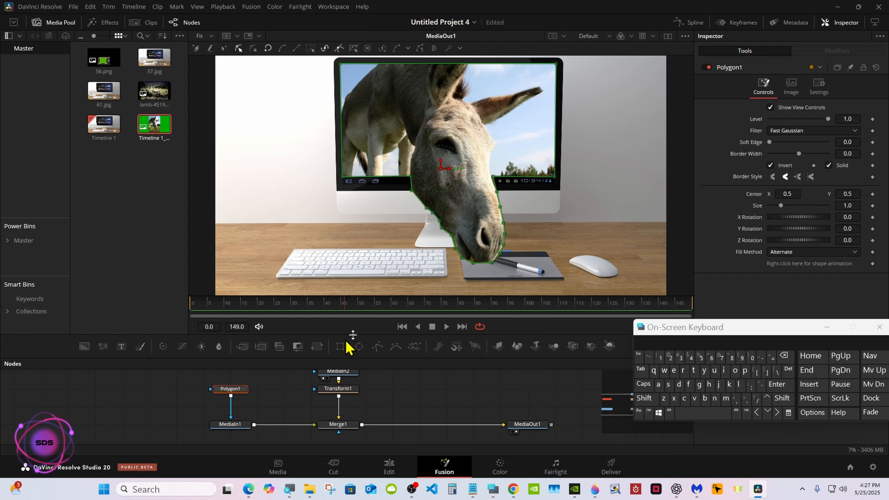
click(491, 177)
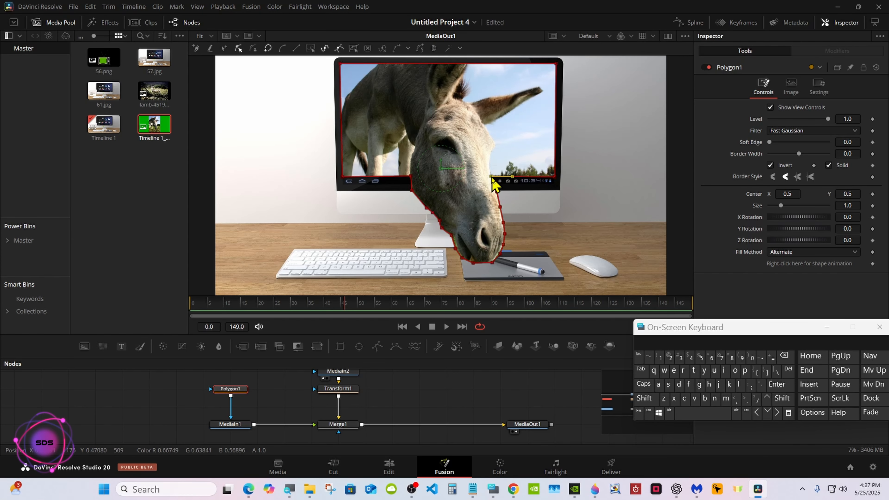
Toggle Polygon1's selection again to review the mask edge beside the donkey's face
click(431, 375)
click(245, 389)
click(497, 191)
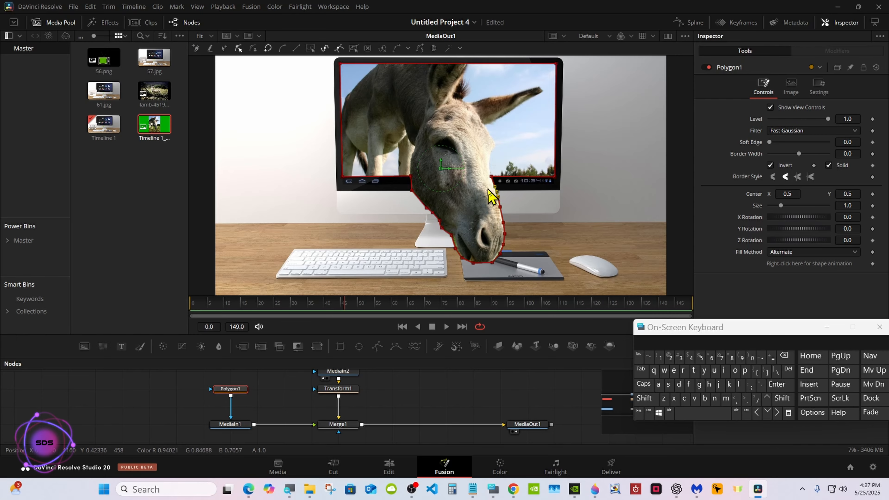
click(460, 393)
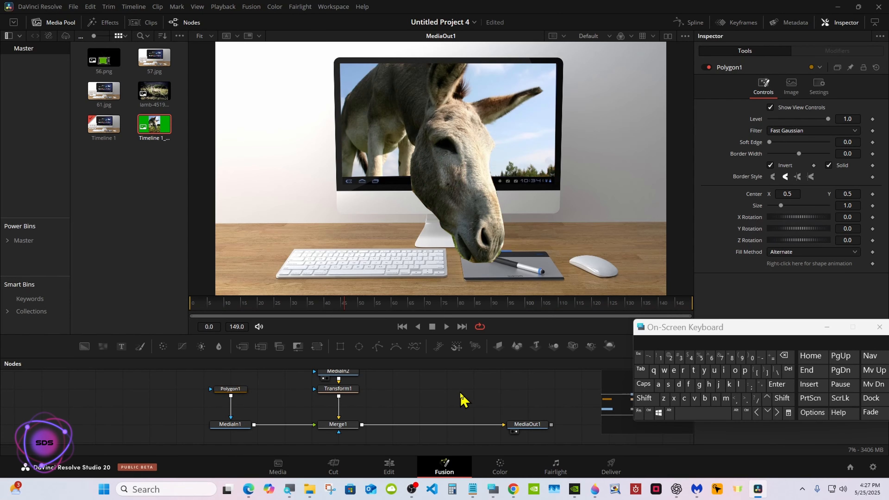
click(244, 388)
click(496, 192)
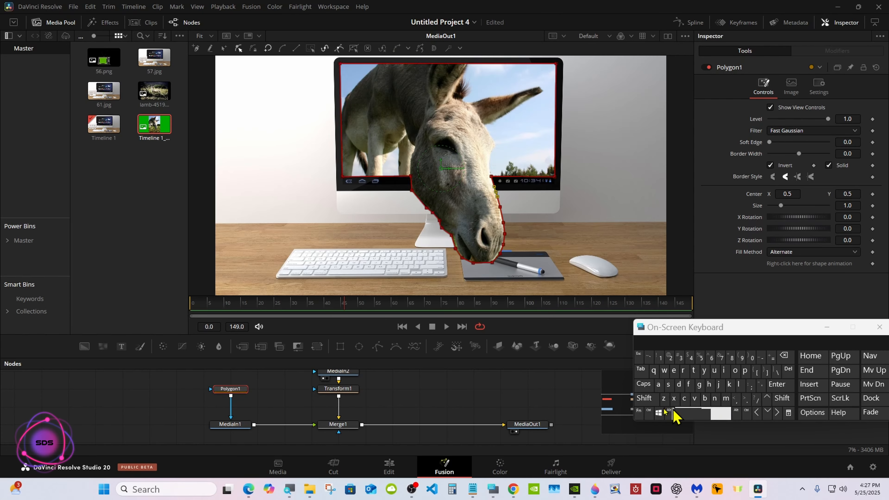
Nudge a mask point under the donkey's muzzle slightly to the right
click(475, 390)
drag(474, 357, 473, 382)
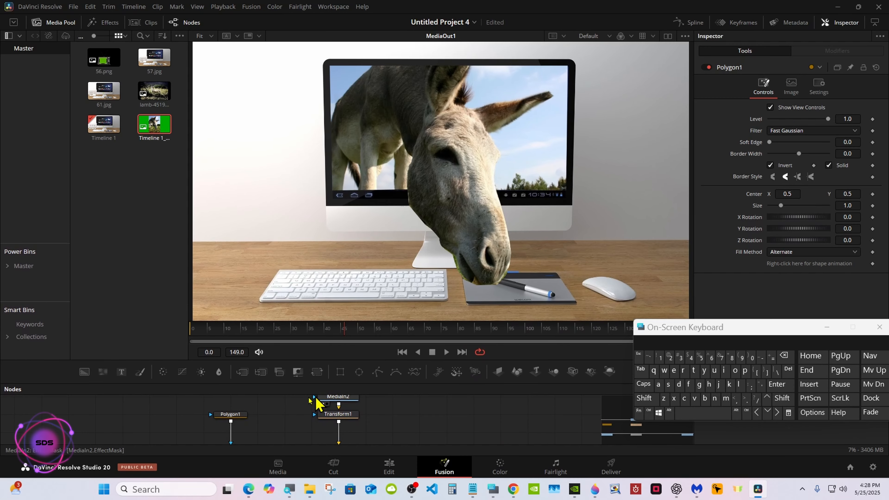
click(231, 415)
click(476, 284)
drag(476, 286, 483, 285)
click(468, 399)
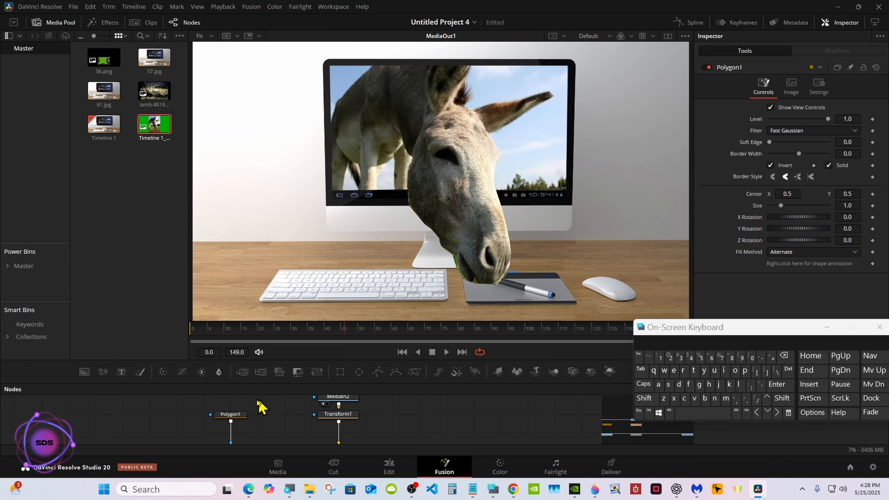
Select another point under the muzzle and nudge it upward with the arrow keys
click(240, 415)
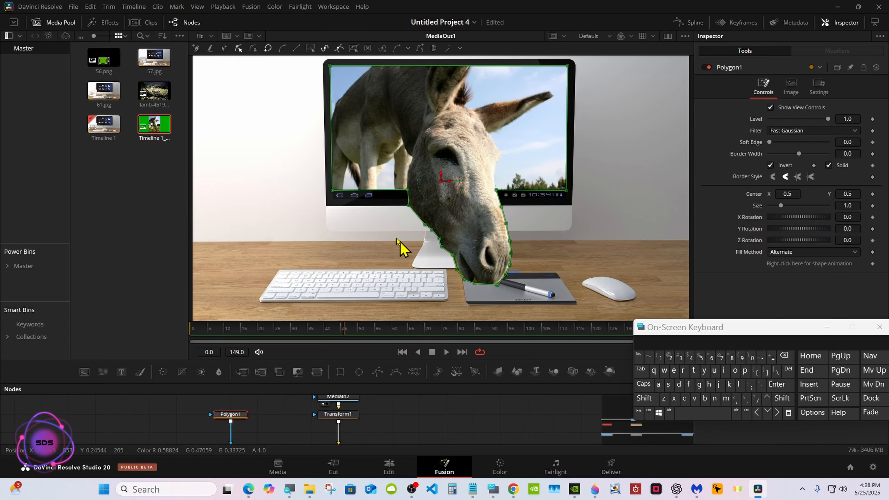
click(478, 284)
click(479, 284)
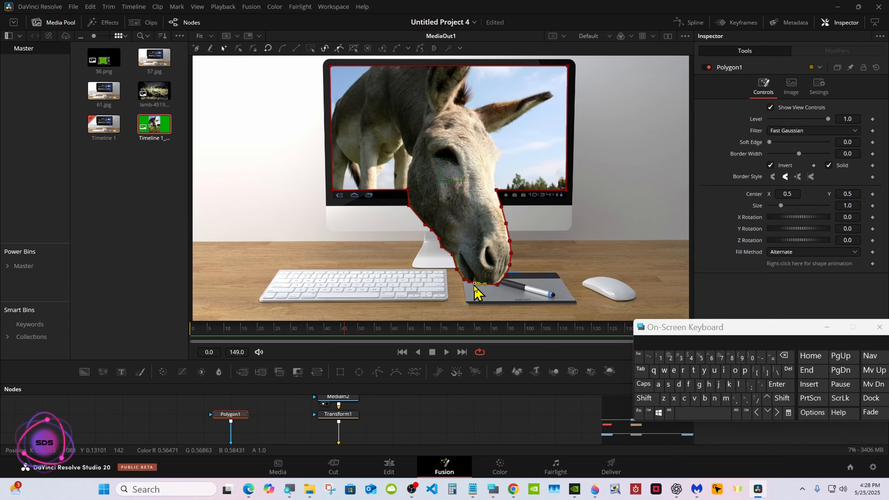
click(239, 48)
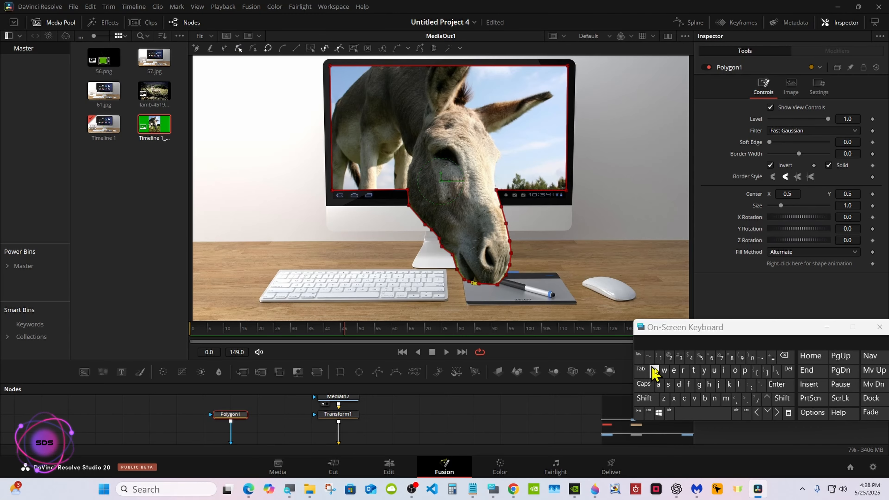
click(767, 398)
click(767, 398)
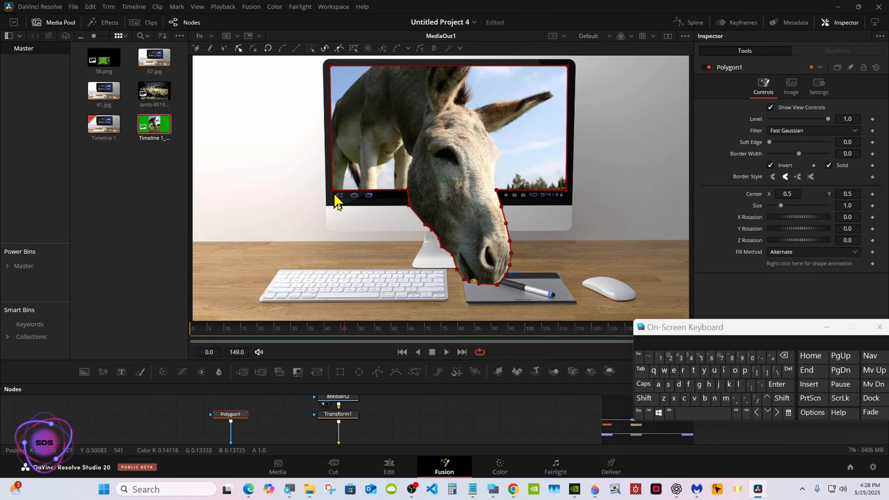
click(410, 427)
Toggle Polygon1's selection repeatedly to review the mask points under the donkey's muzzle
click(232, 415)
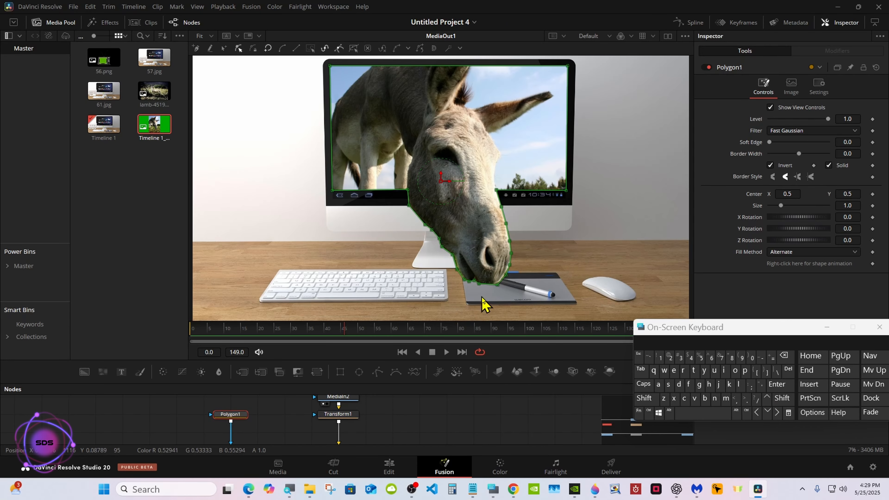
click(484, 282)
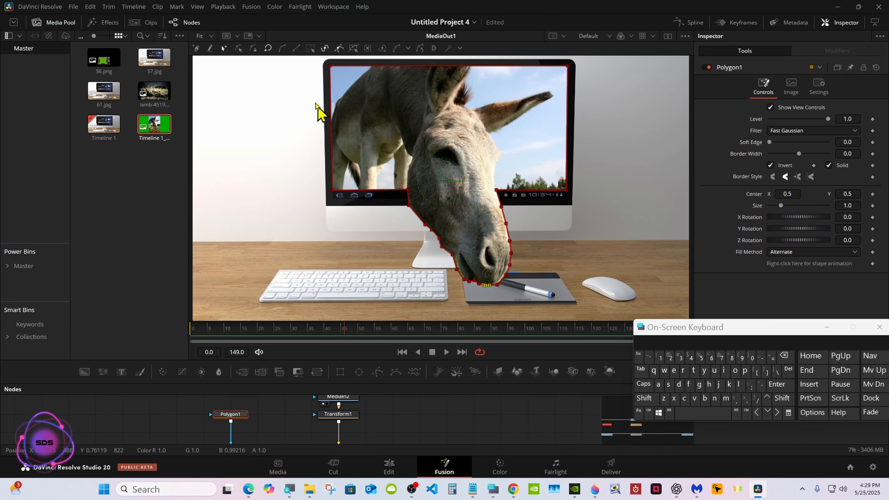
click(412, 424)
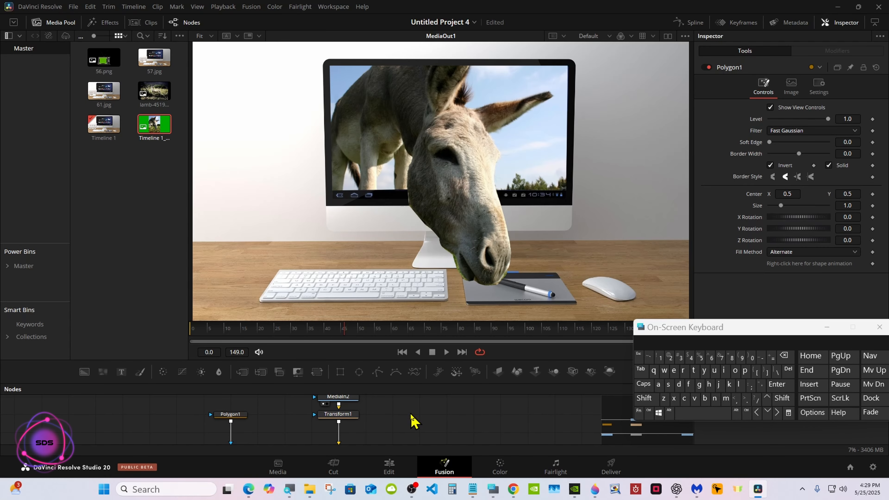
click(231, 415)
click(497, 285)
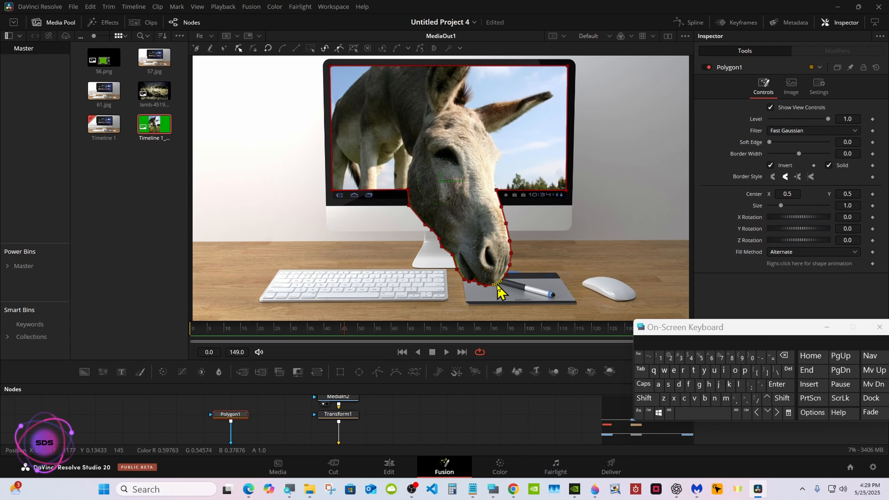
click(391, 418)
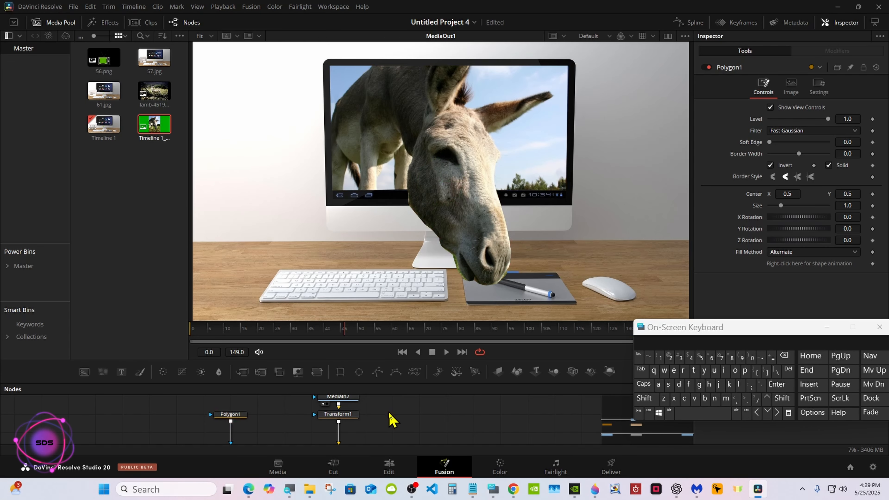
click(243, 418)
Move a point on the mask's top edge toward the donkey's ear
drag(455, 383, 454, 425)
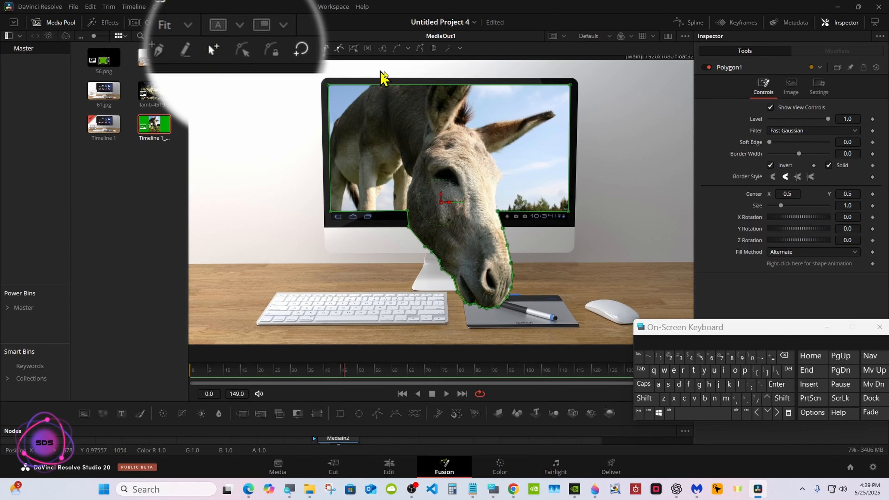
click(429, 84)
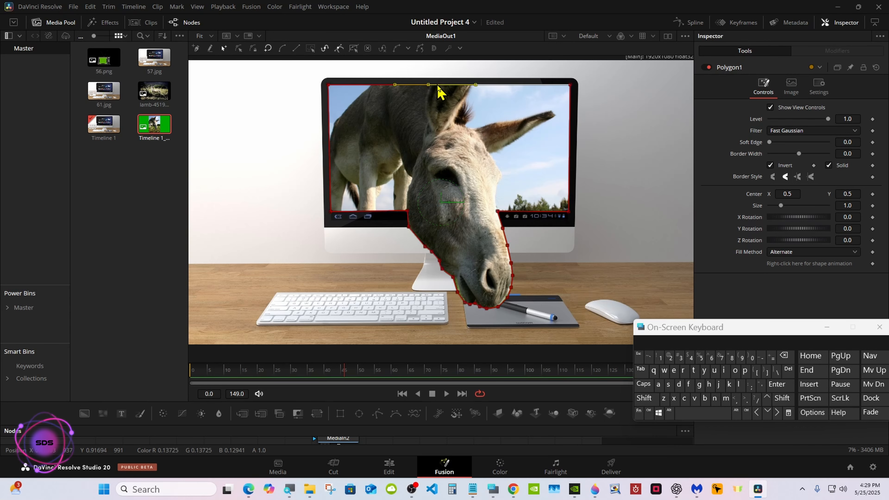
drag(476, 86, 458, 87)
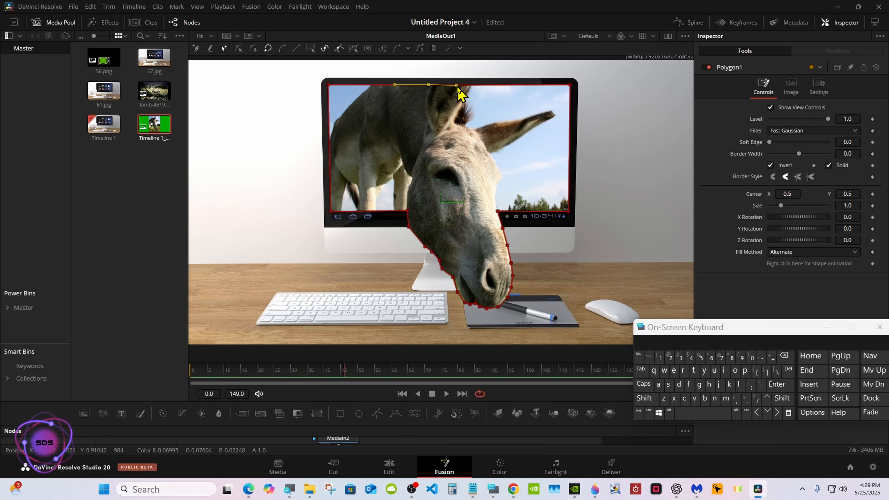
click(471, 85)
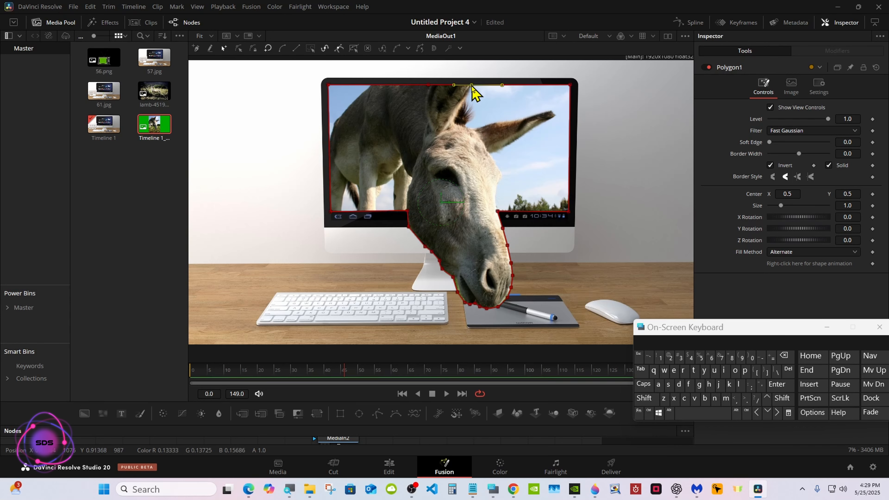
Set the top-edge points to Linear and pull two of them above the monitor around the ear
click(294, 53)
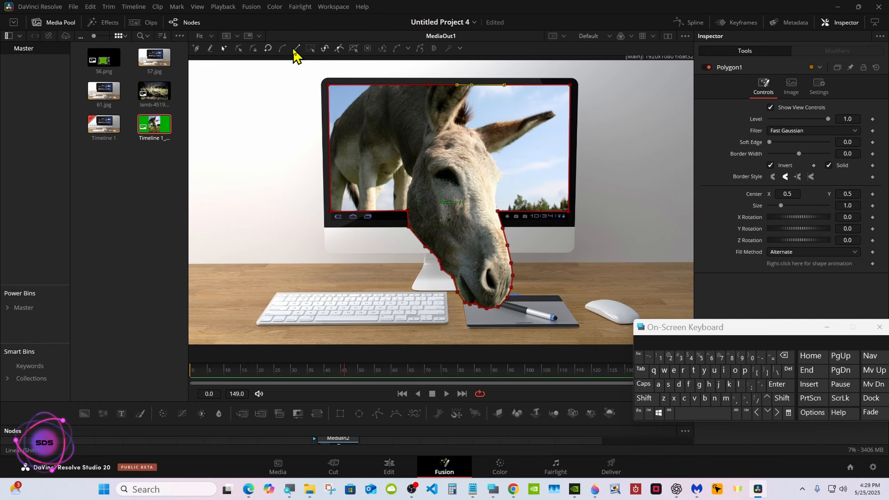
click(649, 415)
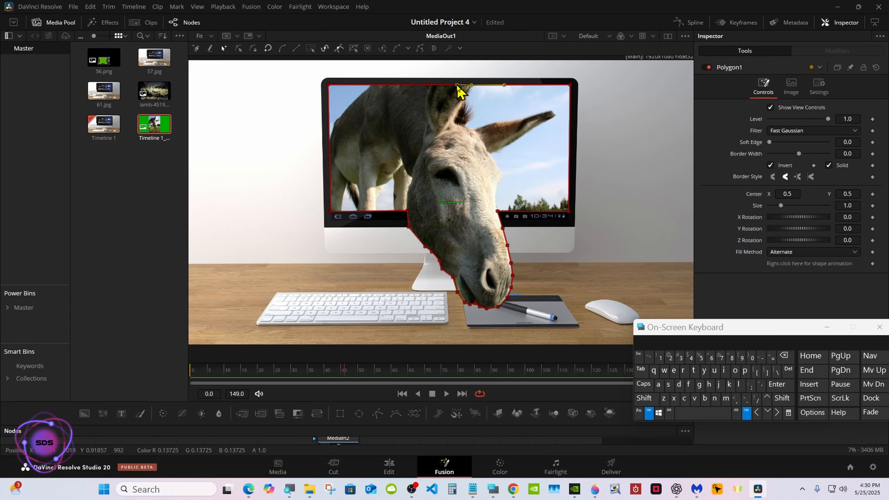
drag(465, 74, 473, 72)
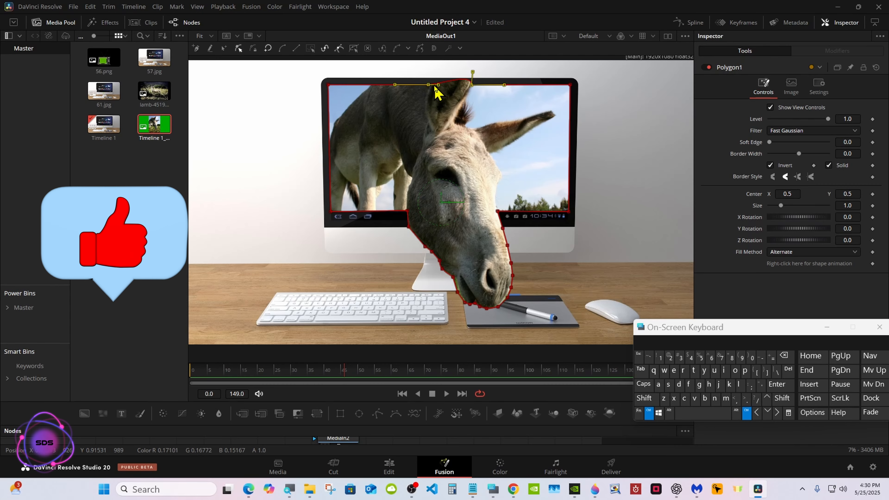
drag(429, 84, 439, 73)
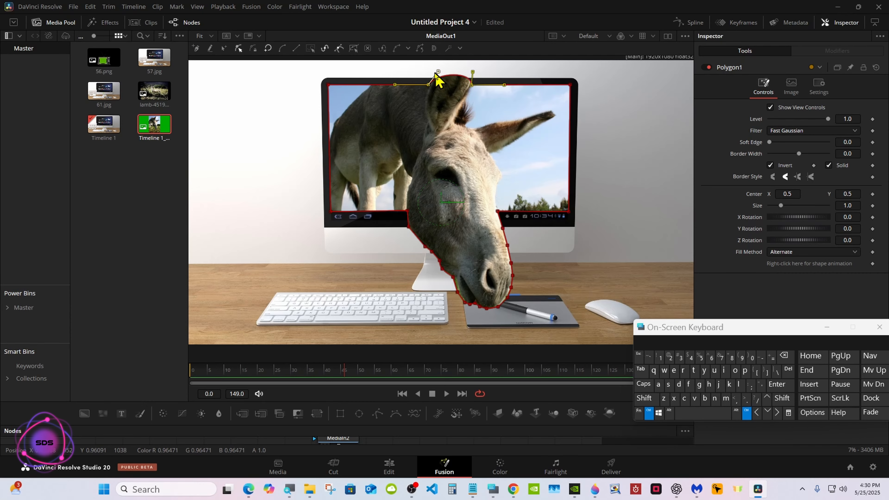
click(649, 412)
Drag a top mask point up over the donkey's ear tip and save the project
right_click(449, 276)
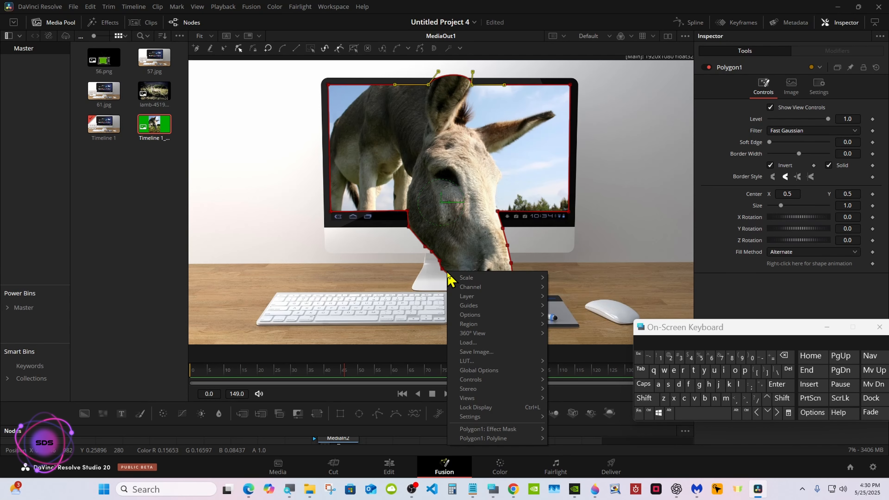
right_click(413, 280)
mouse_move(505, 287)
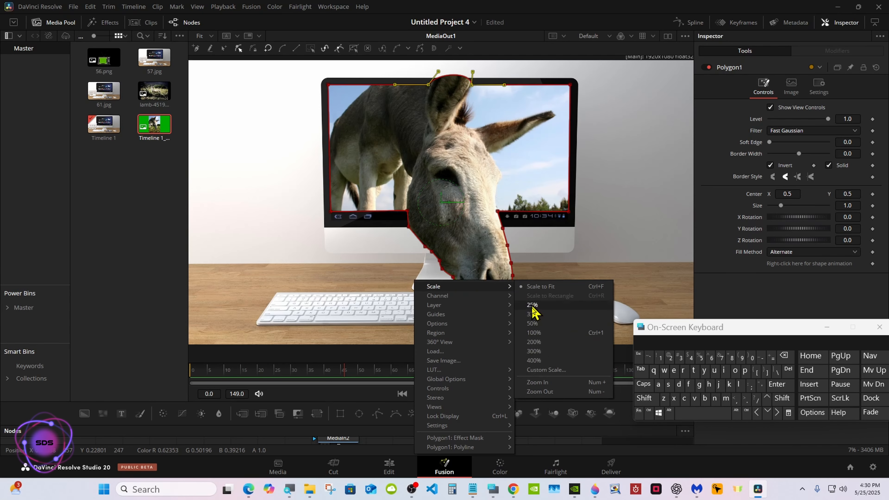
click(539, 392)
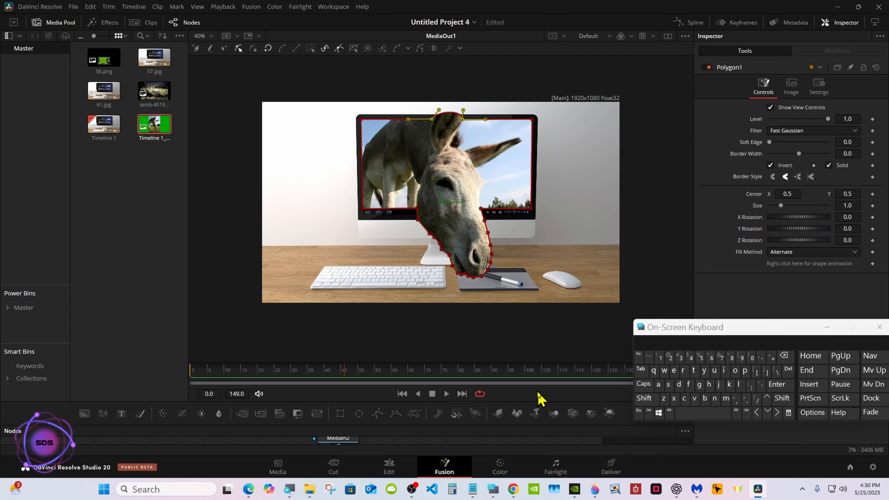
click(224, 49)
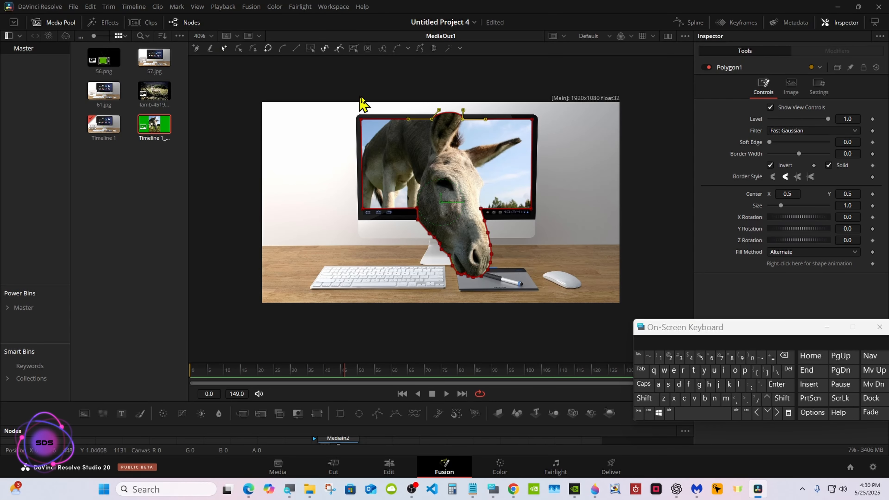
click(454, 113)
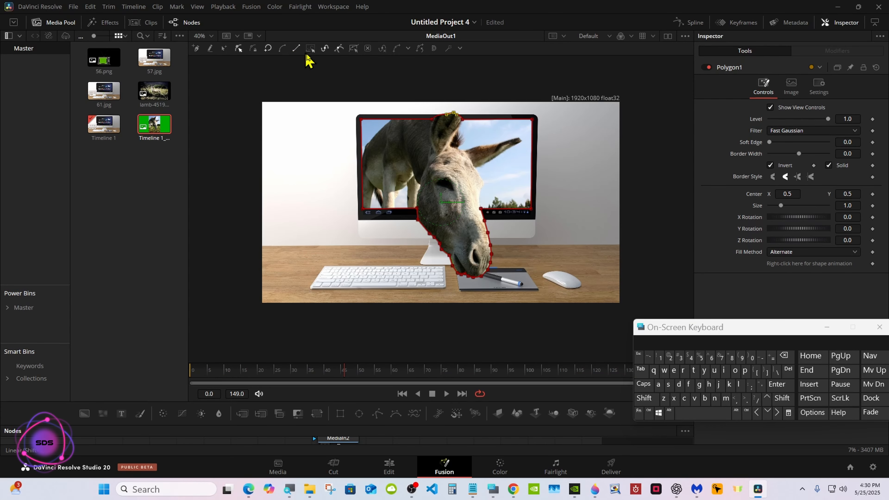
drag(454, 112, 463, 92)
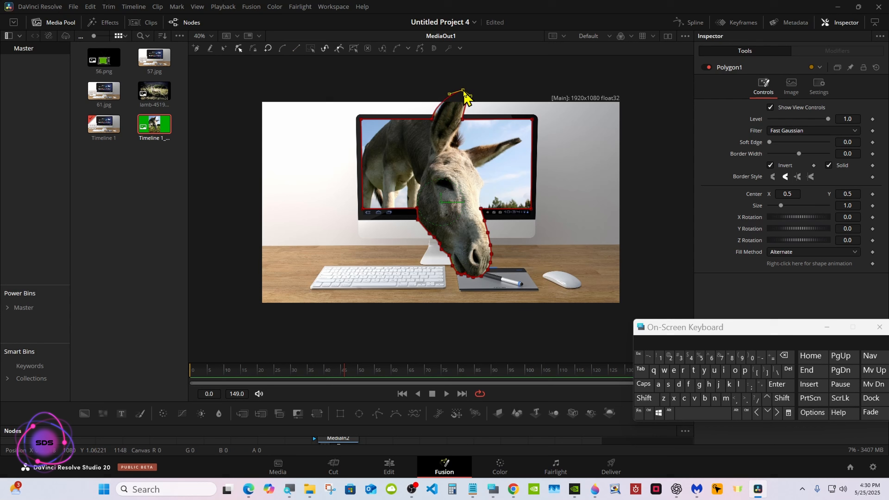
click(432, 120)
key(ctrl+s)
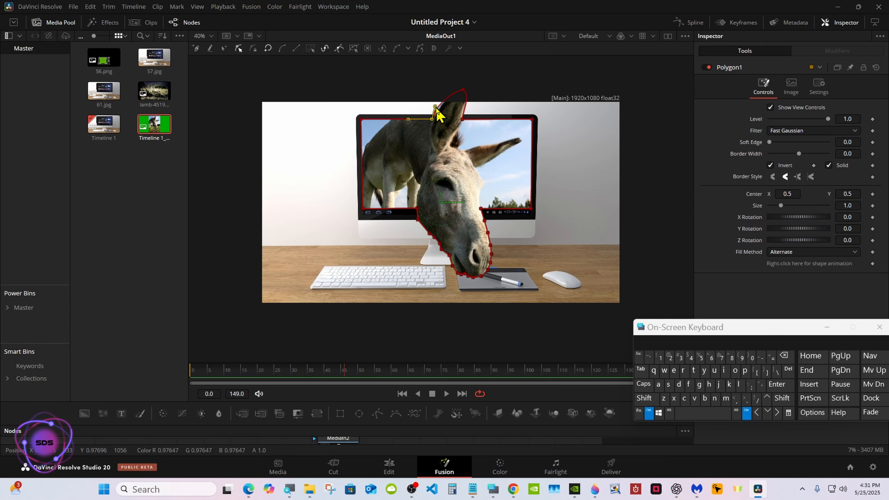
Refine the mask points around the ear tip, setting them to Linear and repositioning the topmost point
drag(435, 107, 438, 106)
ctrl+click(462, 119)
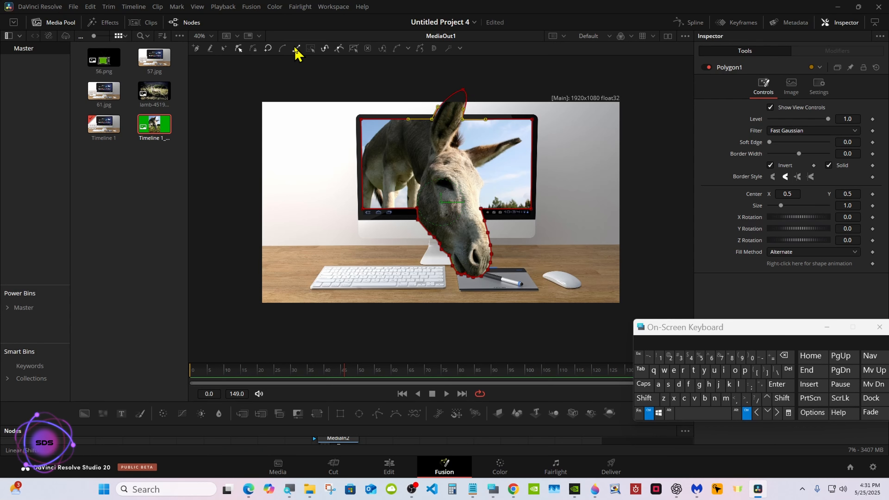
click(296, 49)
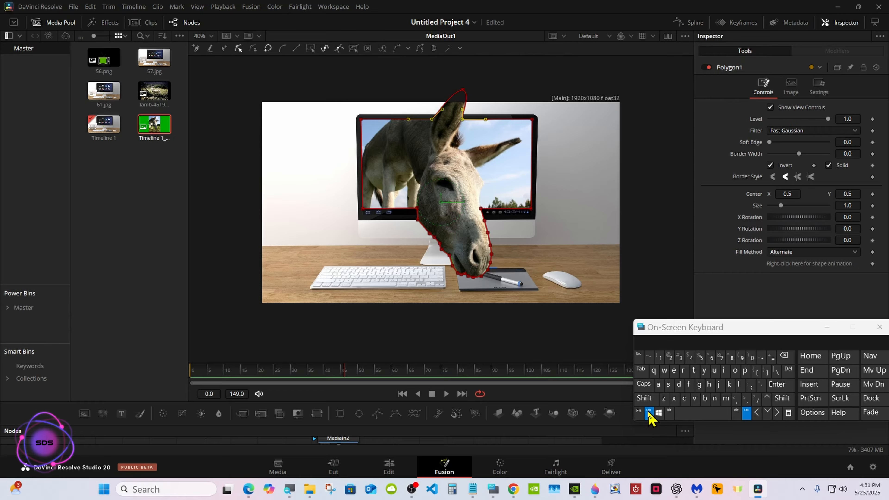
ctrl+click(463, 90)
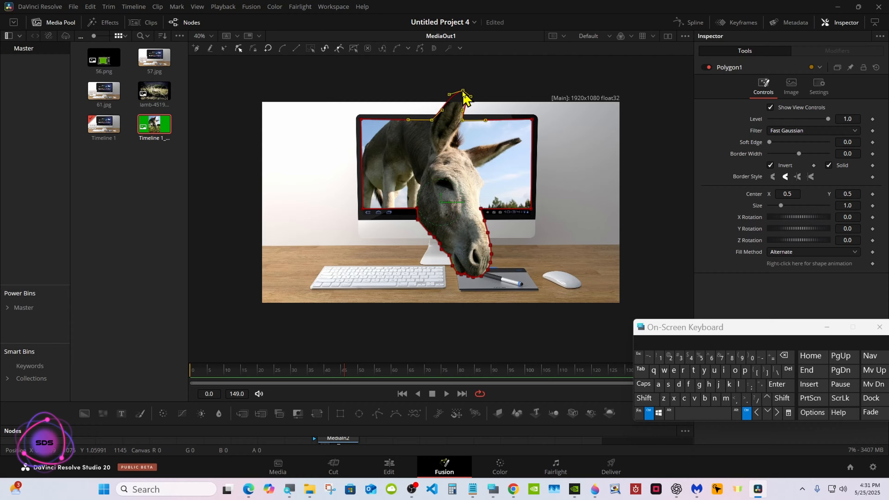
click(647, 410)
click(461, 332)
click(462, 121)
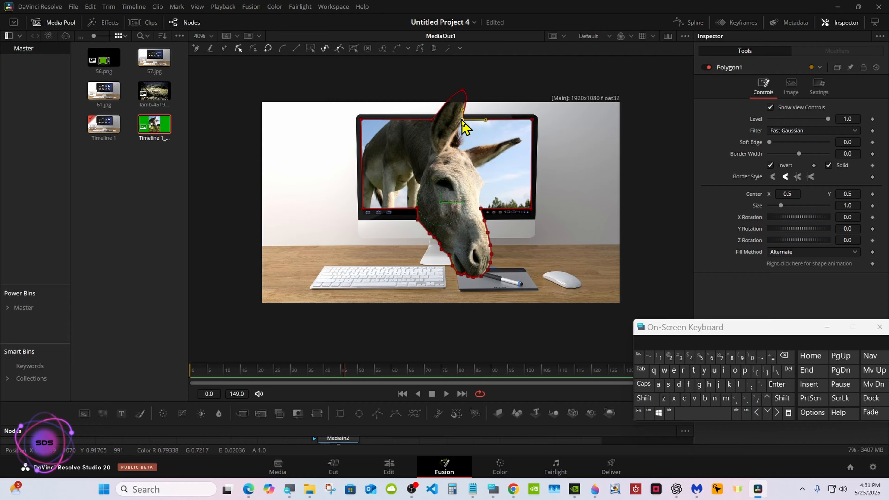
click(463, 89)
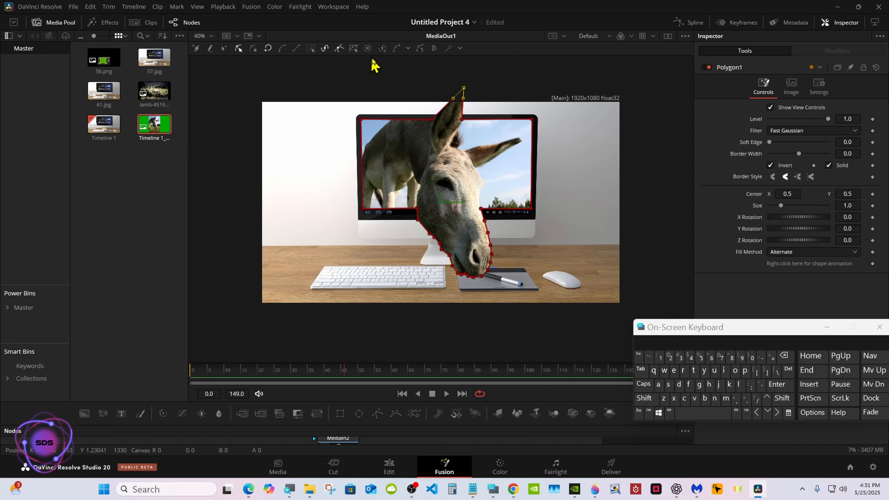
click(648, 412)
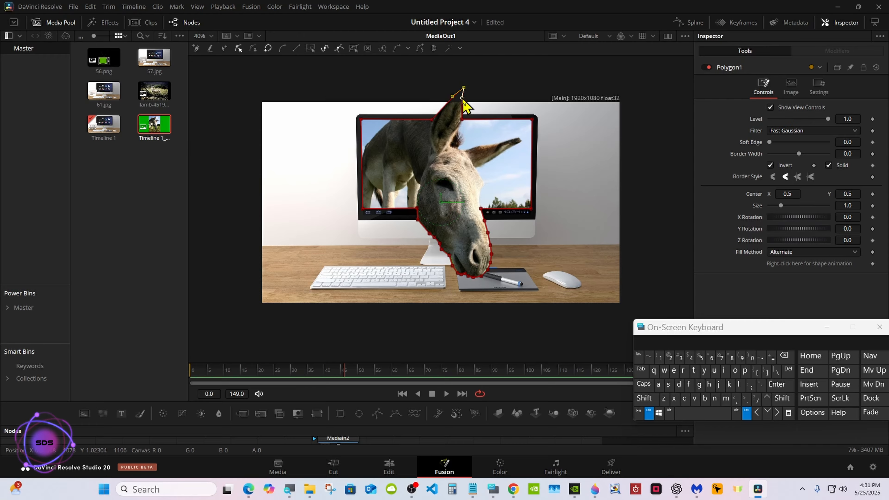
mouse_move(462, 98)
mouse_down()
mouse_move(469, 93)
mouse_move(456, 89)
mouse_up()
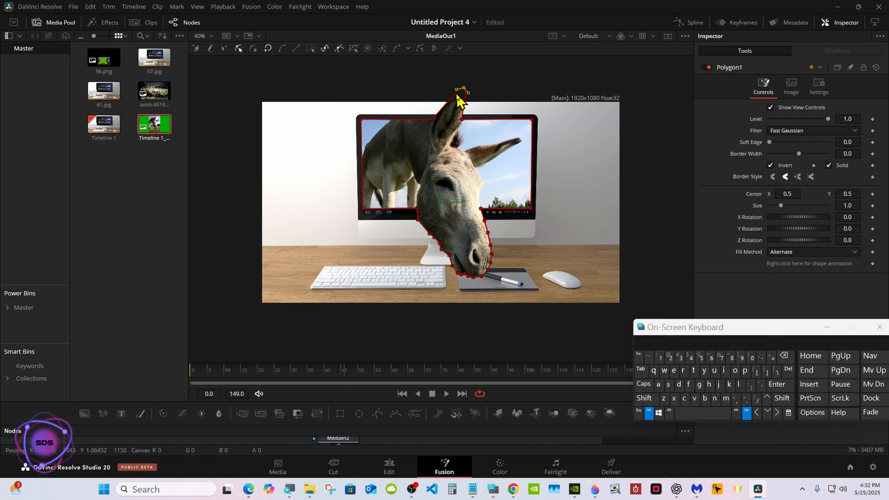
click(647, 411)
Deselect the mask to review the finished composite and switch to the Edit page
drag(419, 426, 419, 374)
click(422, 430)
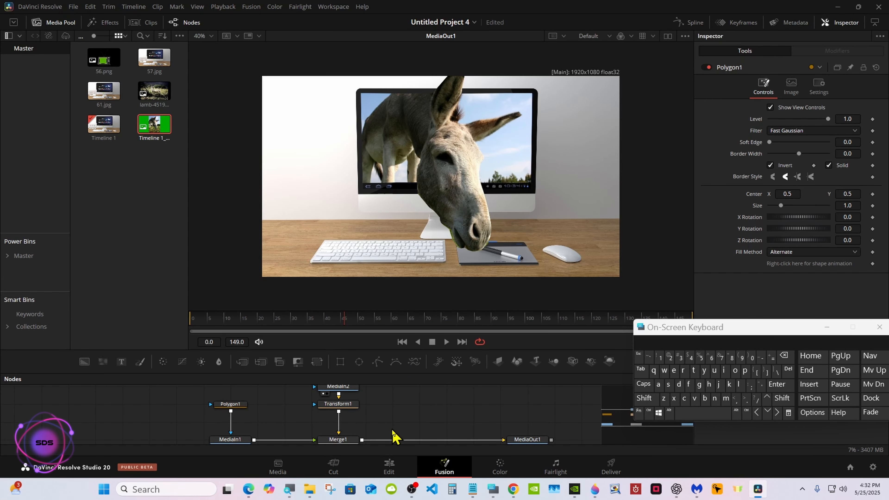
click(388, 469)
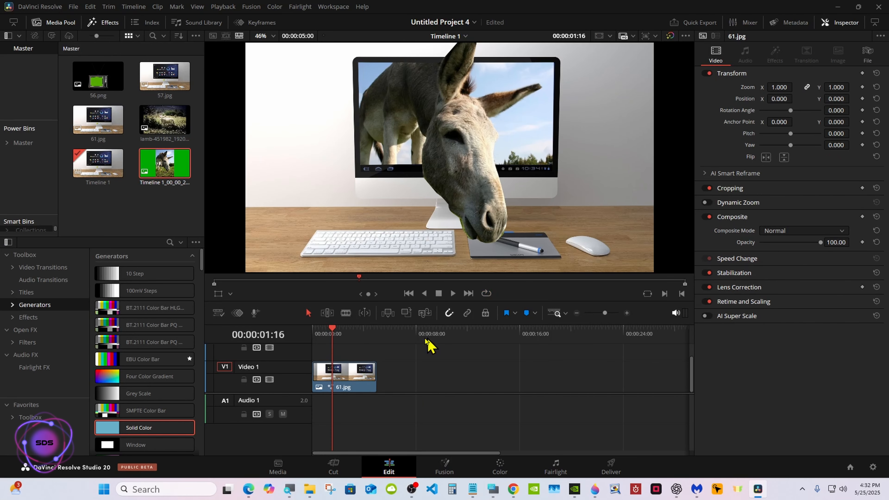
Return the playhead to the start of the timeline and switch to the Fusion page
click(314, 334)
drag(419, 324, 419, 365)
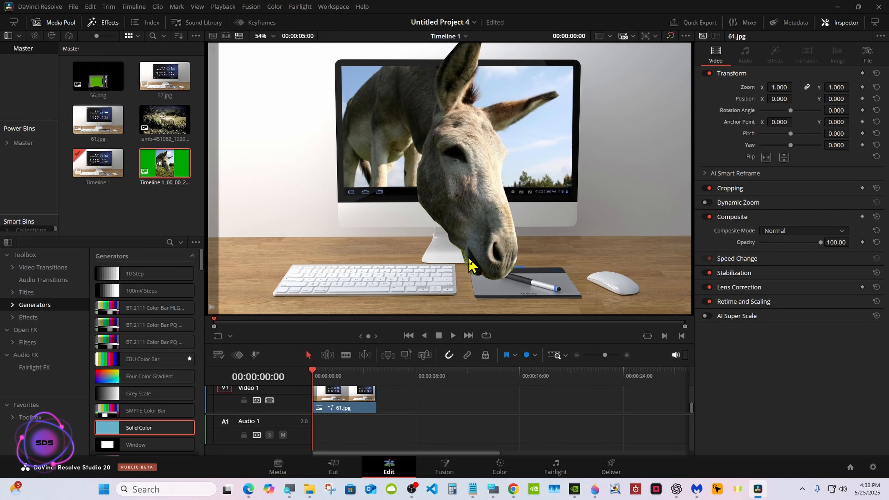
click(446, 468)
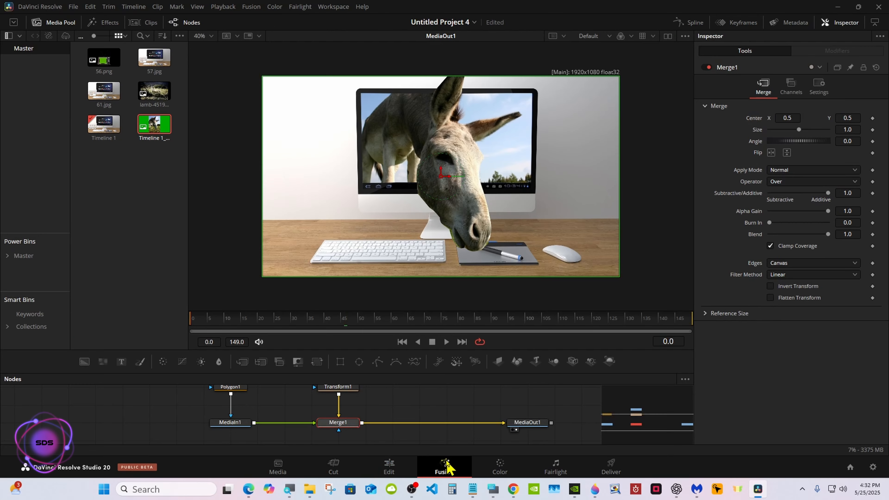
Select the polygon mask and shift the point on the donkey's lower neck slightly right, nudging it with the arrow keys
click(241, 392)
scroll(245, 389, up, 1)
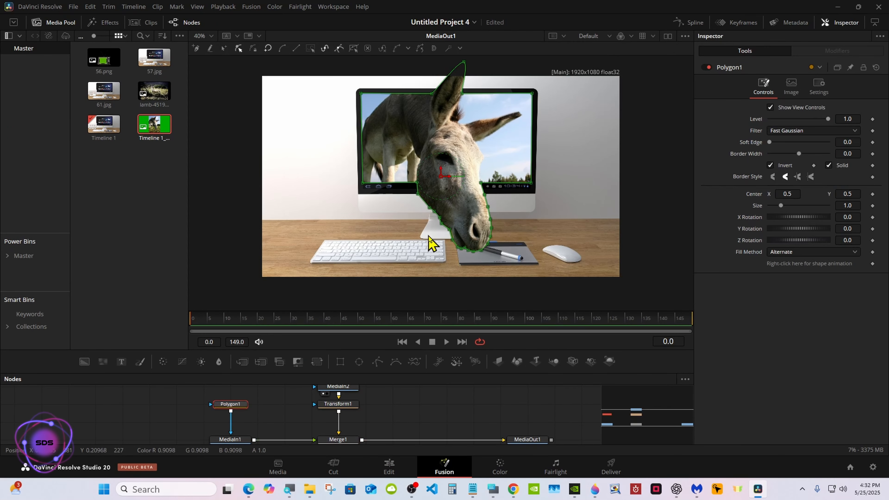
click(453, 234)
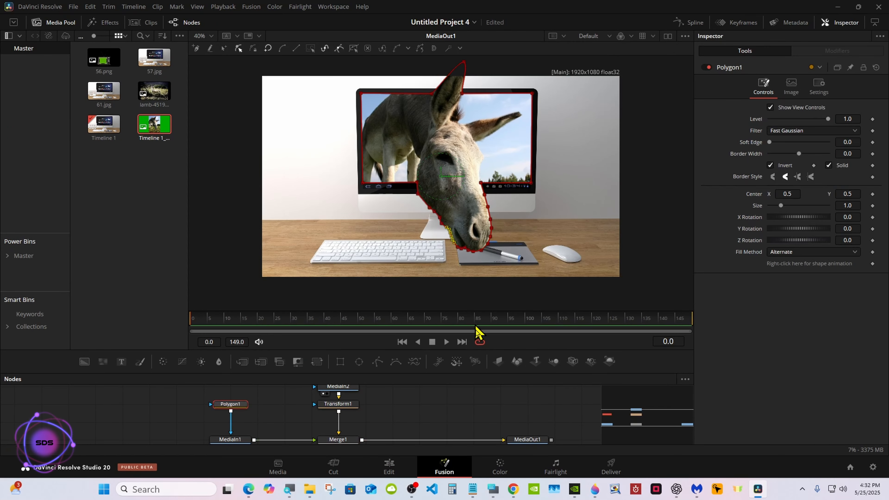
click(493, 489)
drag(435, 230, 458, 226)
click(777, 413)
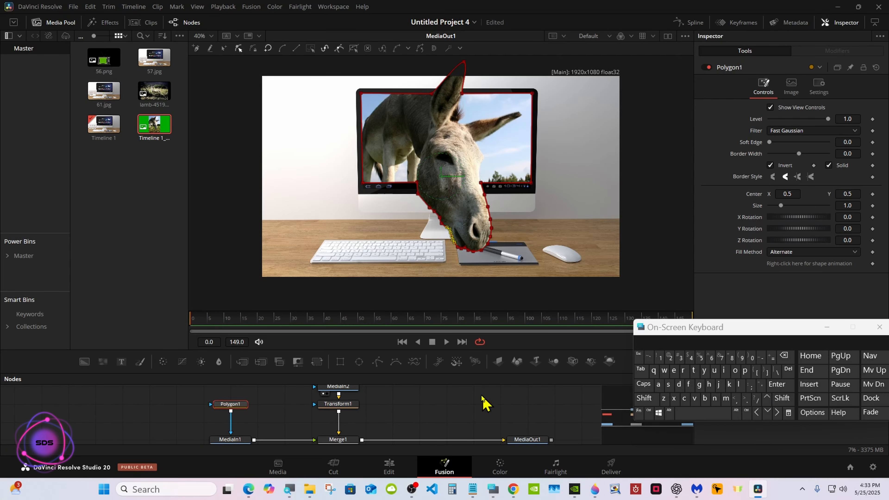
click(453, 241)
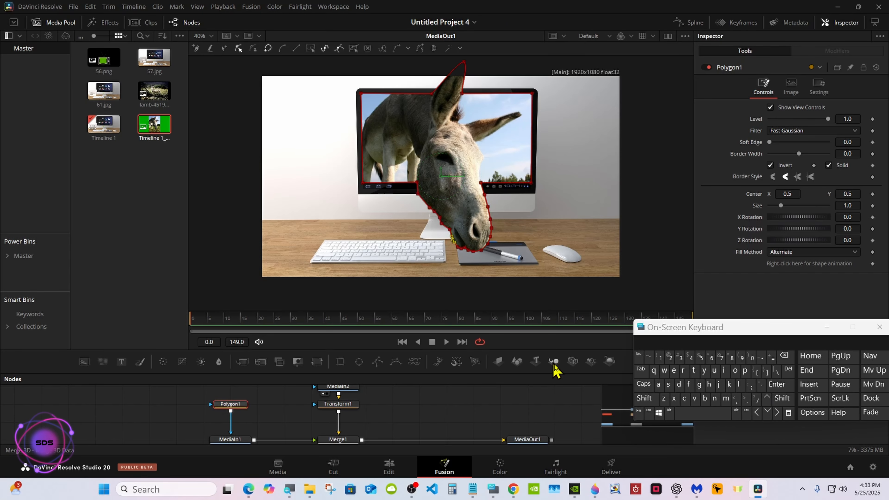
click(777, 414)
click(776, 413)
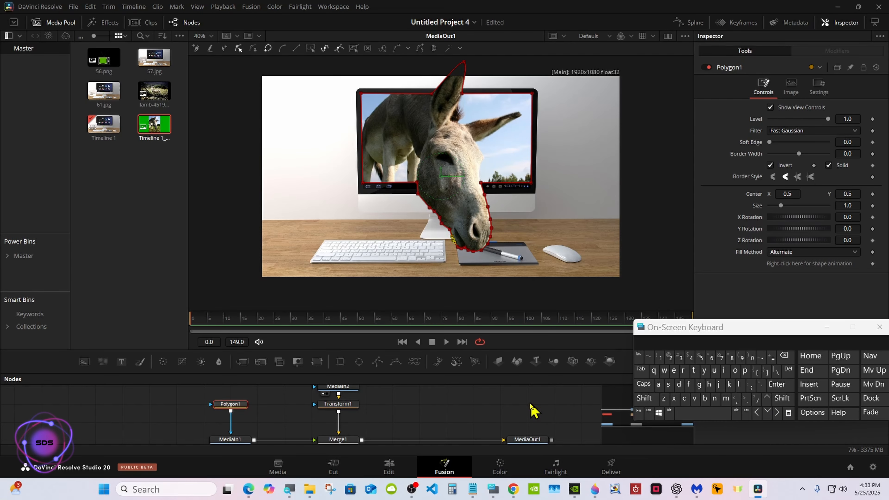
Fit the viewer, reselect the polygon mask, and move the point where the neck meets the monitor's bottom edge down and right
click(430, 404)
right_click(383, 254)
mouse_move(403, 260)
click(478, 260)
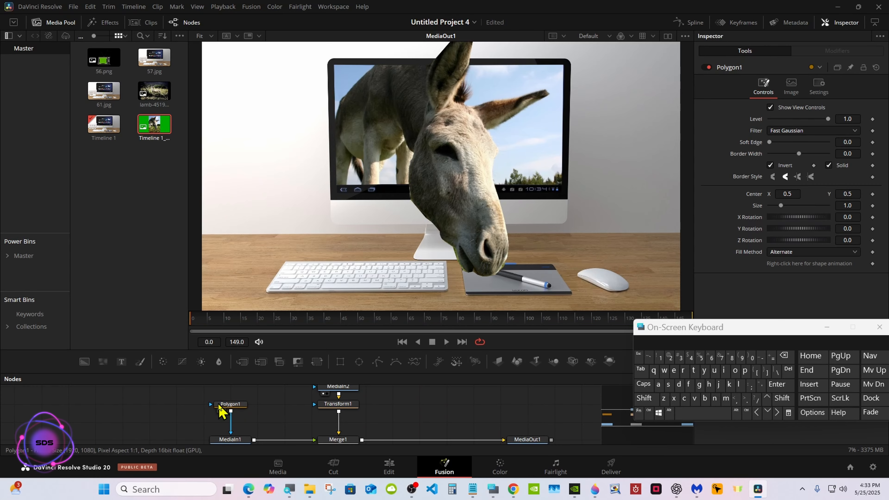
click(227, 405)
drag(397, 192, 416, 207)
click(282, 50)
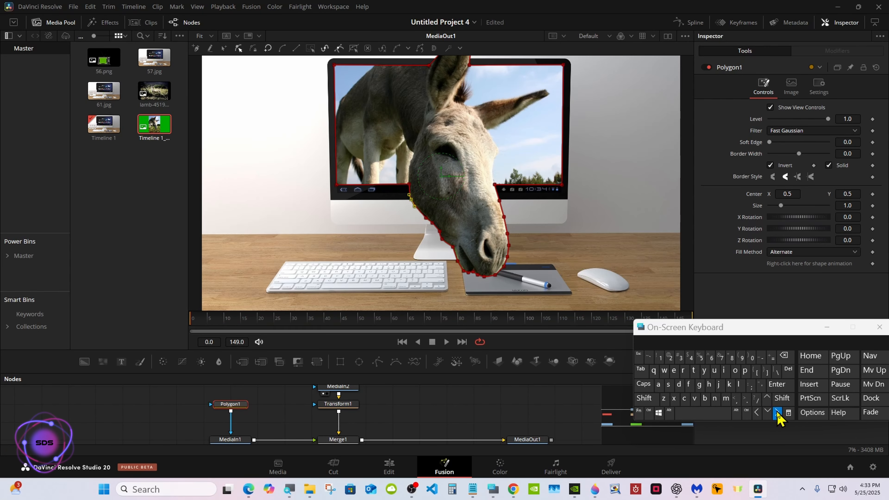
Deselect the mask, return to the Edit page, and minimize the on-screen keyboard to view the final image
click(523, 407)
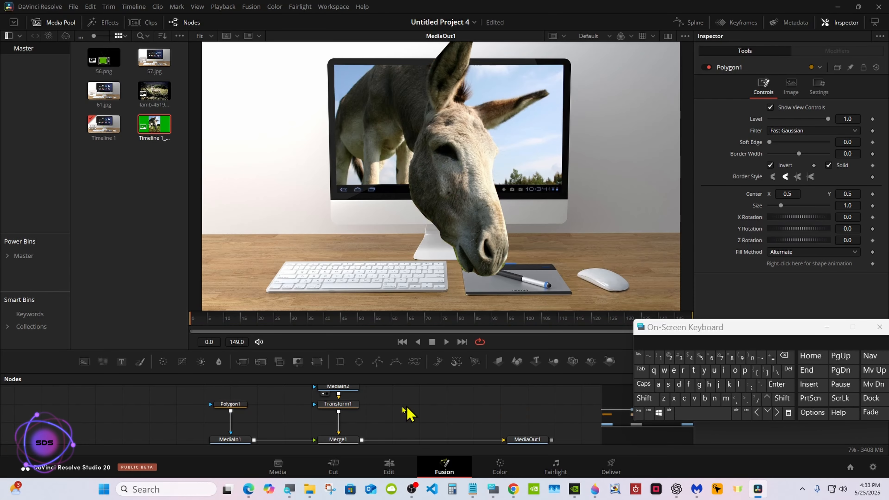
click(389, 467)
drag(670, 333, 672, 368)
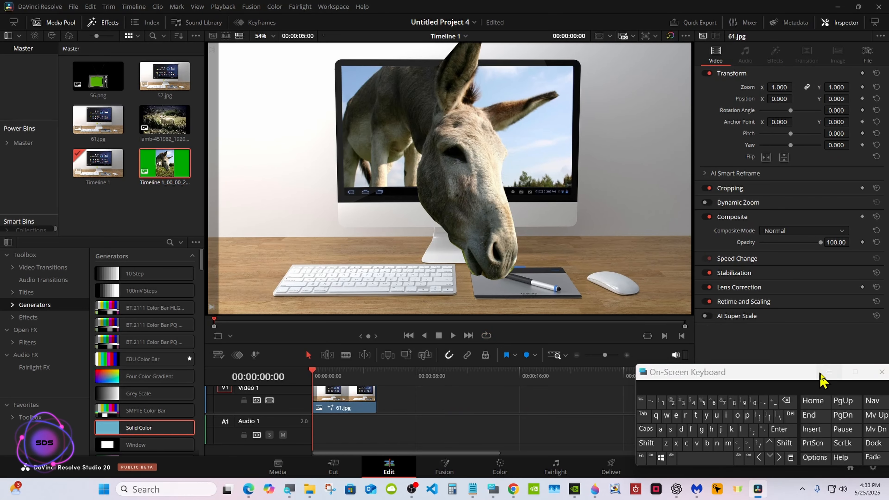
click(829, 361)
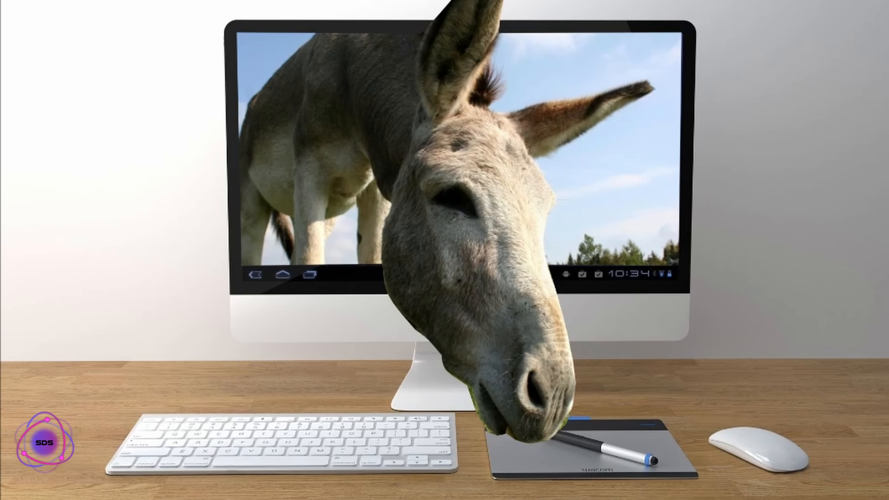